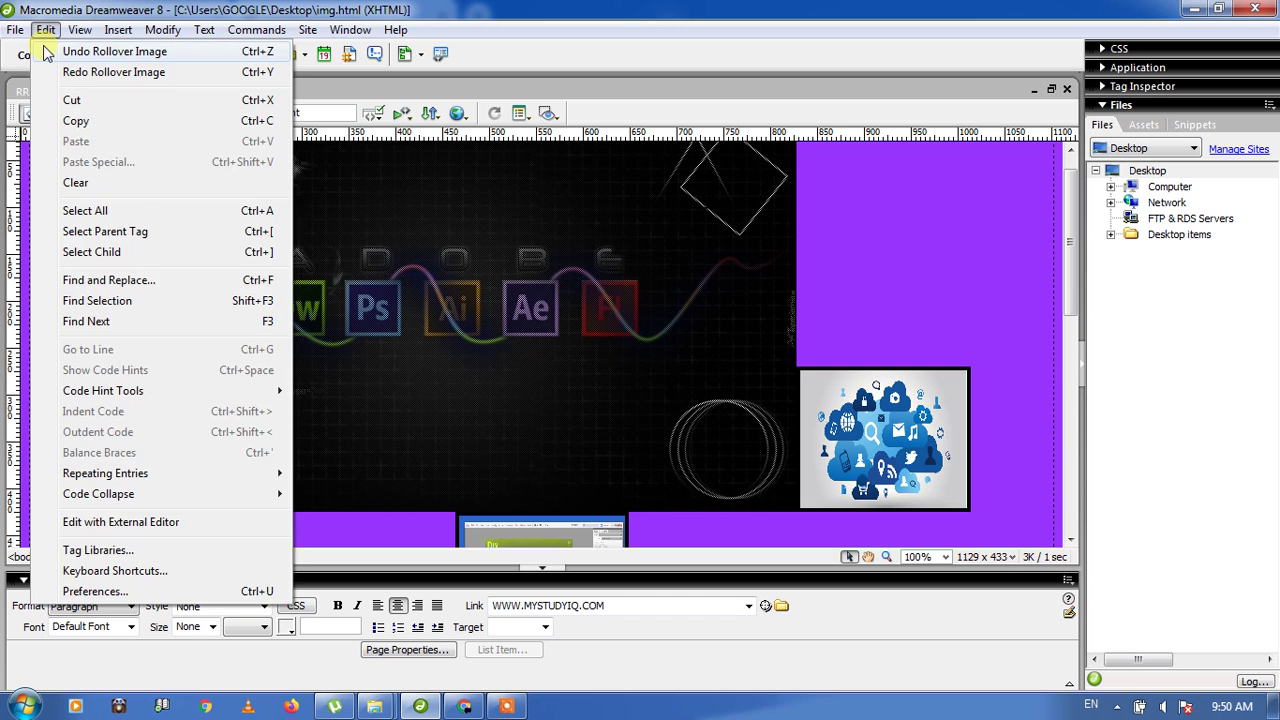
Step: Create a new blank Basic page HTML document from File > New
mouse_move(17, 31)
click(45, 51)
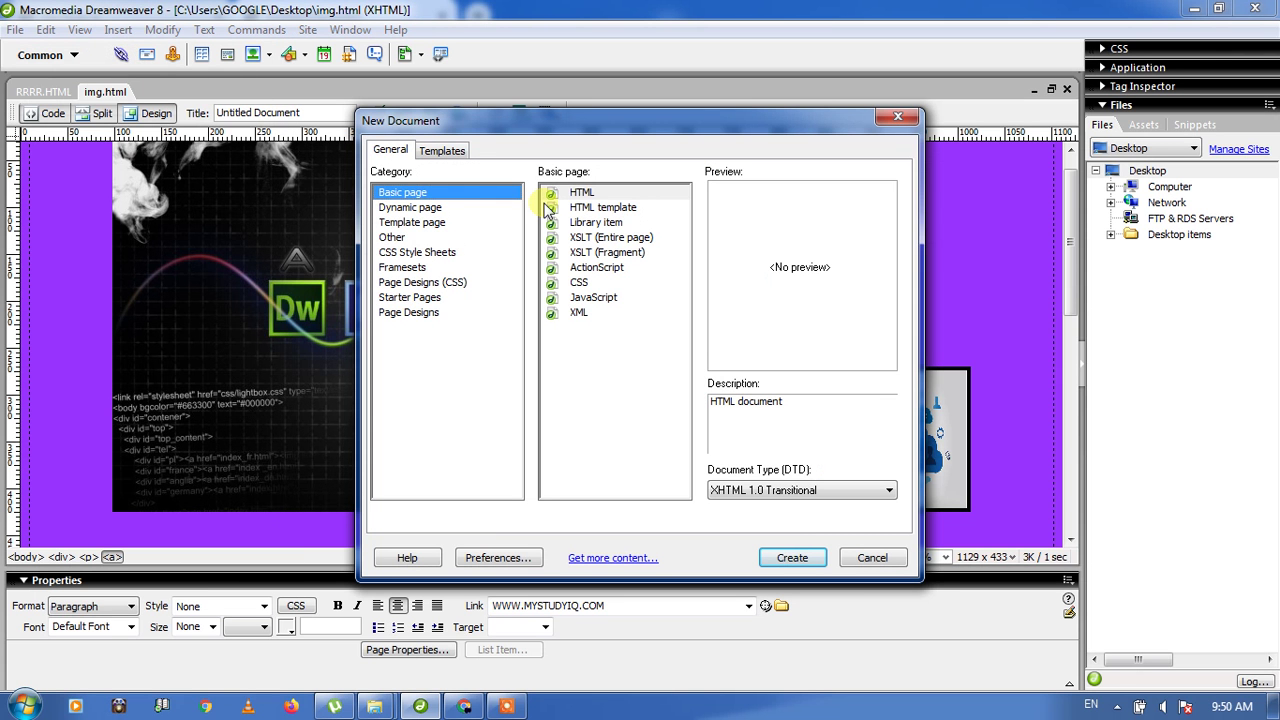
click(578, 192)
click(806, 563)
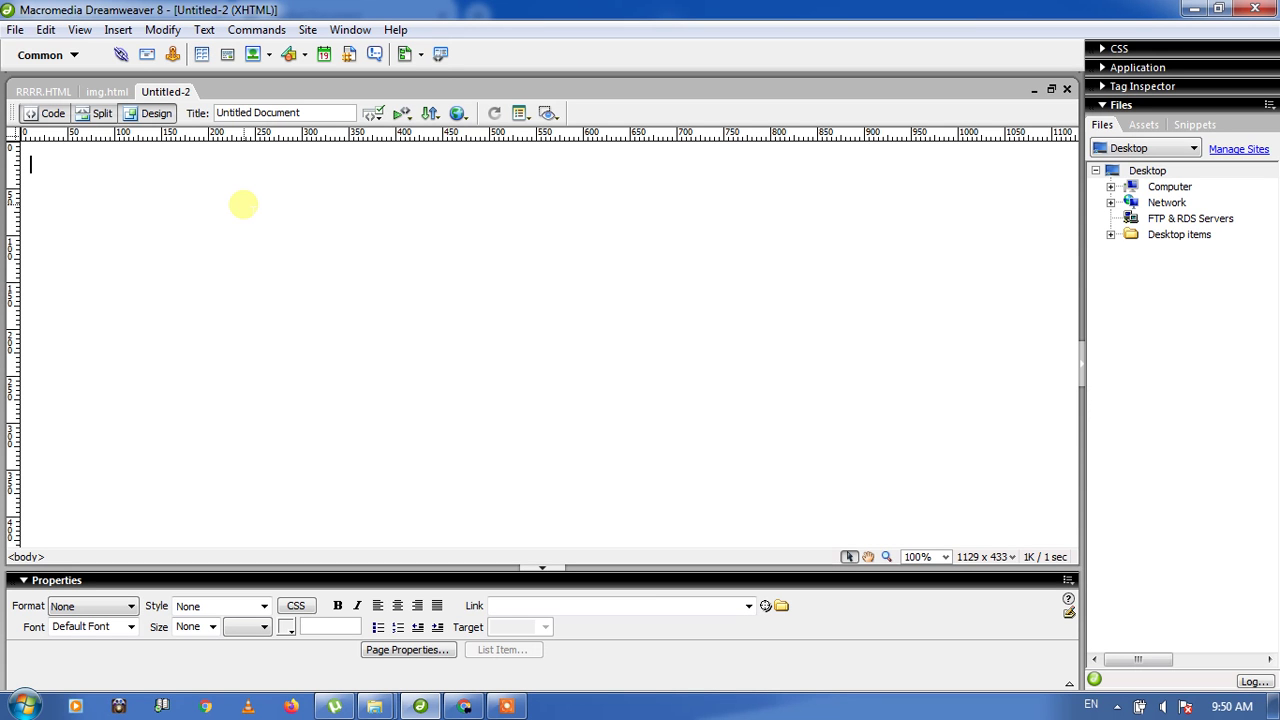
Step: Type 'ROLLING IMAGE' at the top, then start Insert > Image Objects > Rollover Image
text(ROLLING)
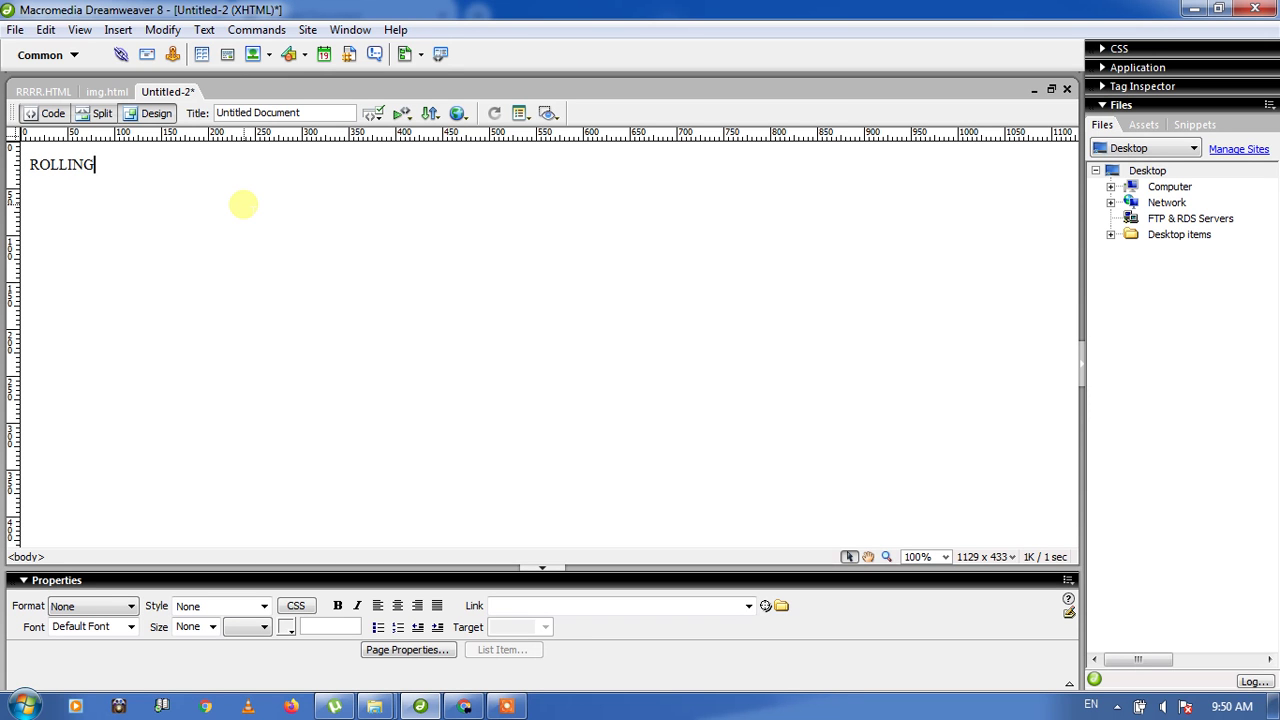
text( IMAGE)
key(Return)
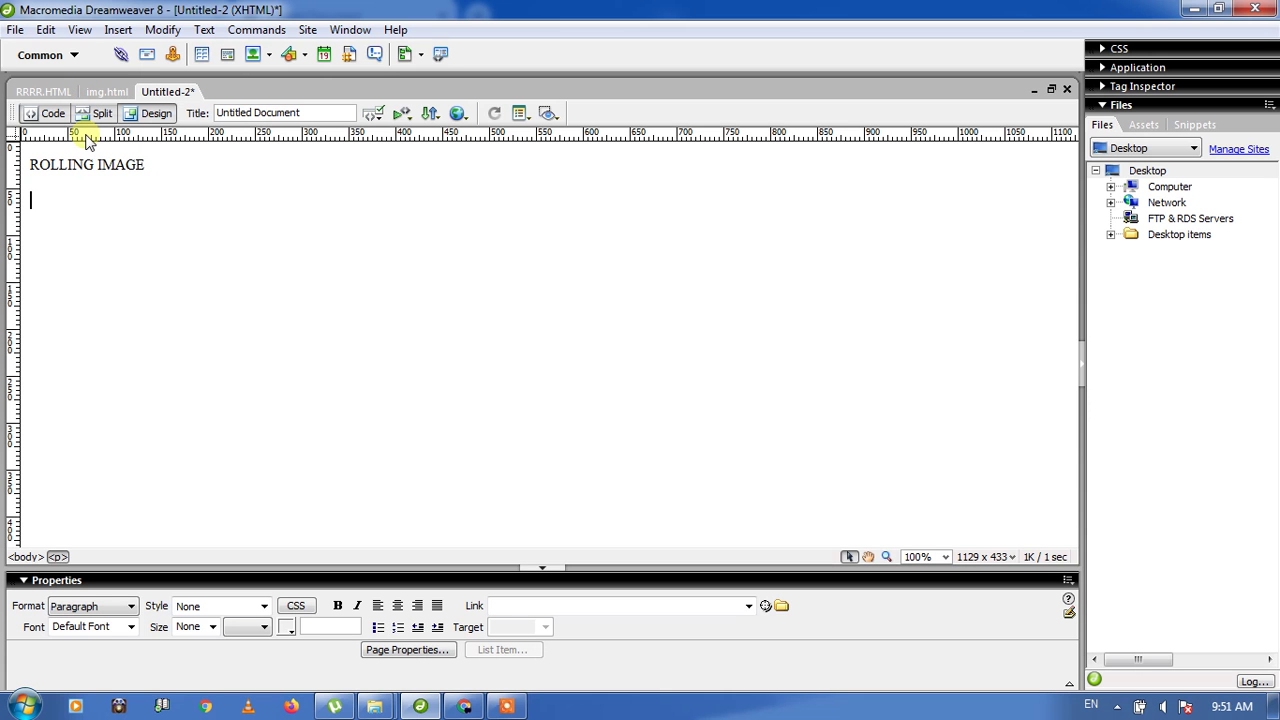
click(119, 30)
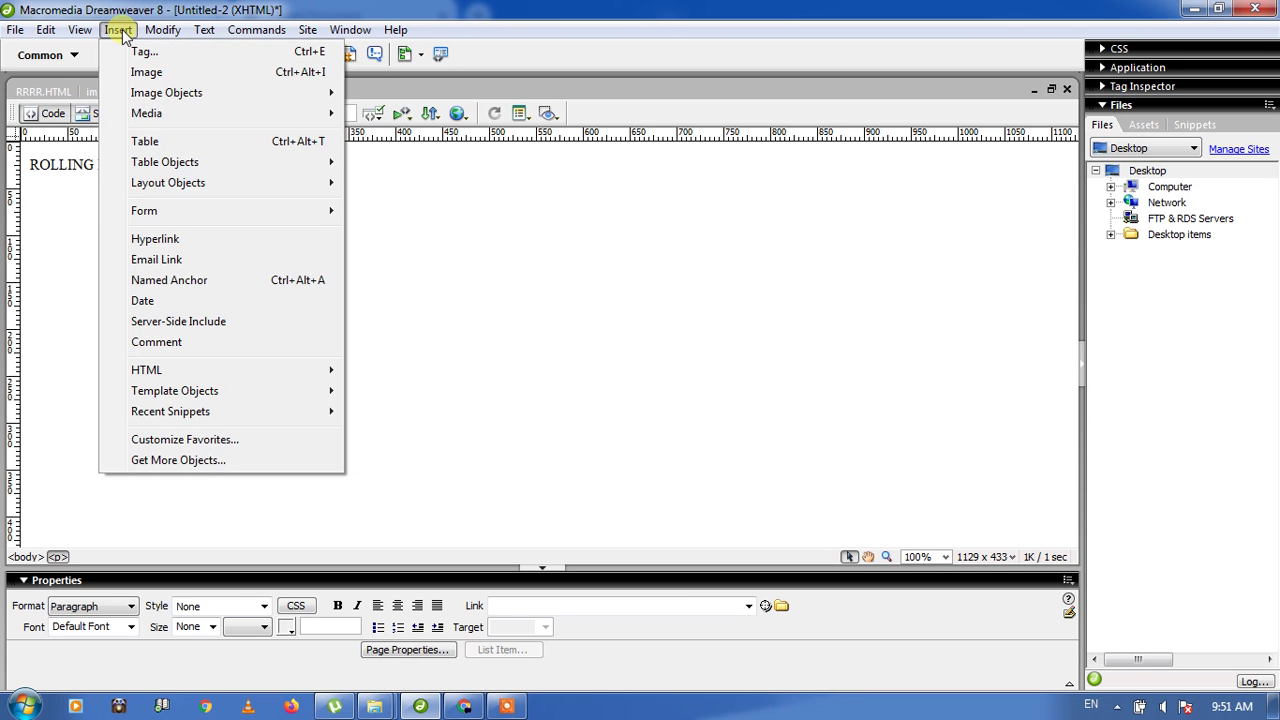
mouse_move(149, 95)
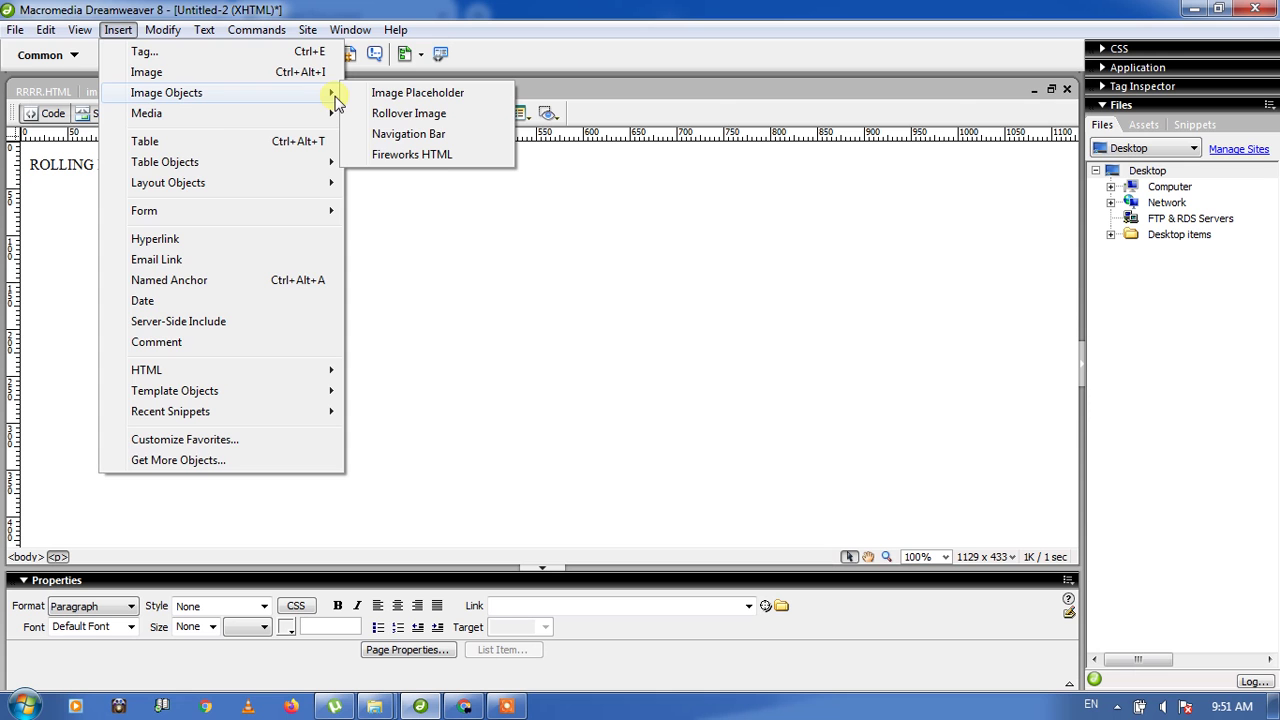
click(380, 116)
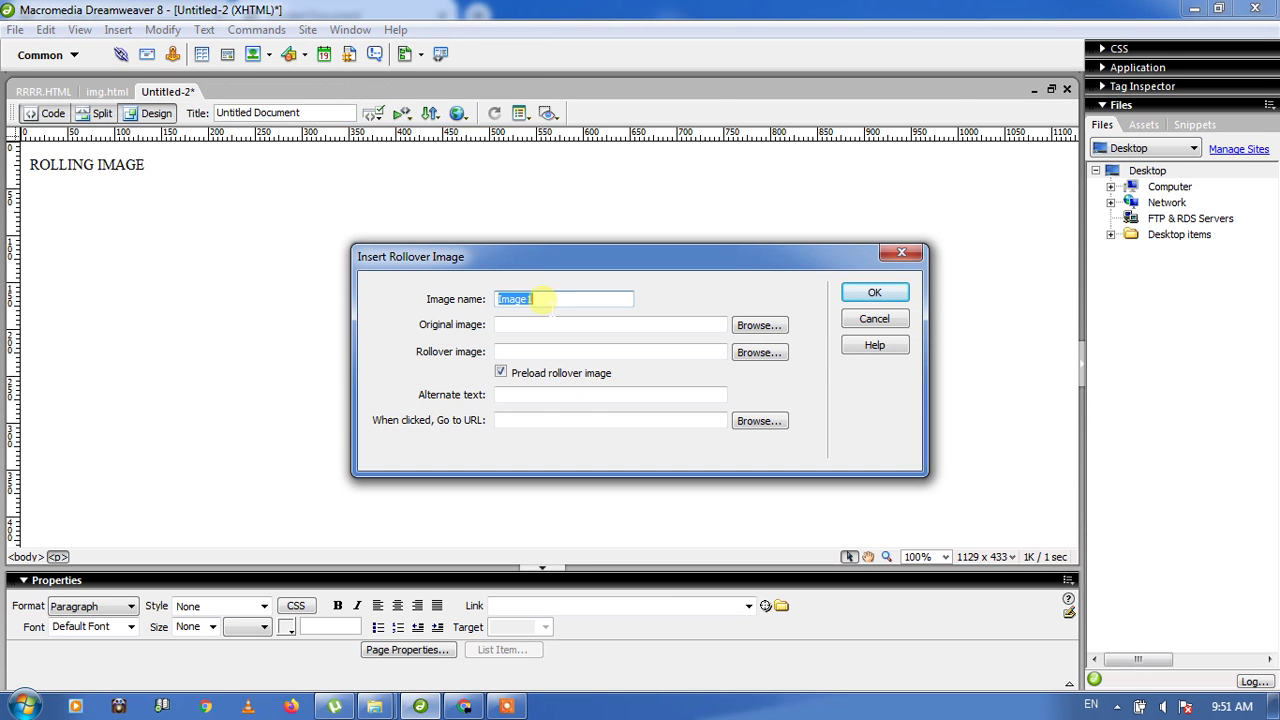
Step: Keep the name Image1 and set 1AT07M.jpg as the original image, accepting the path warning
click(545, 302)
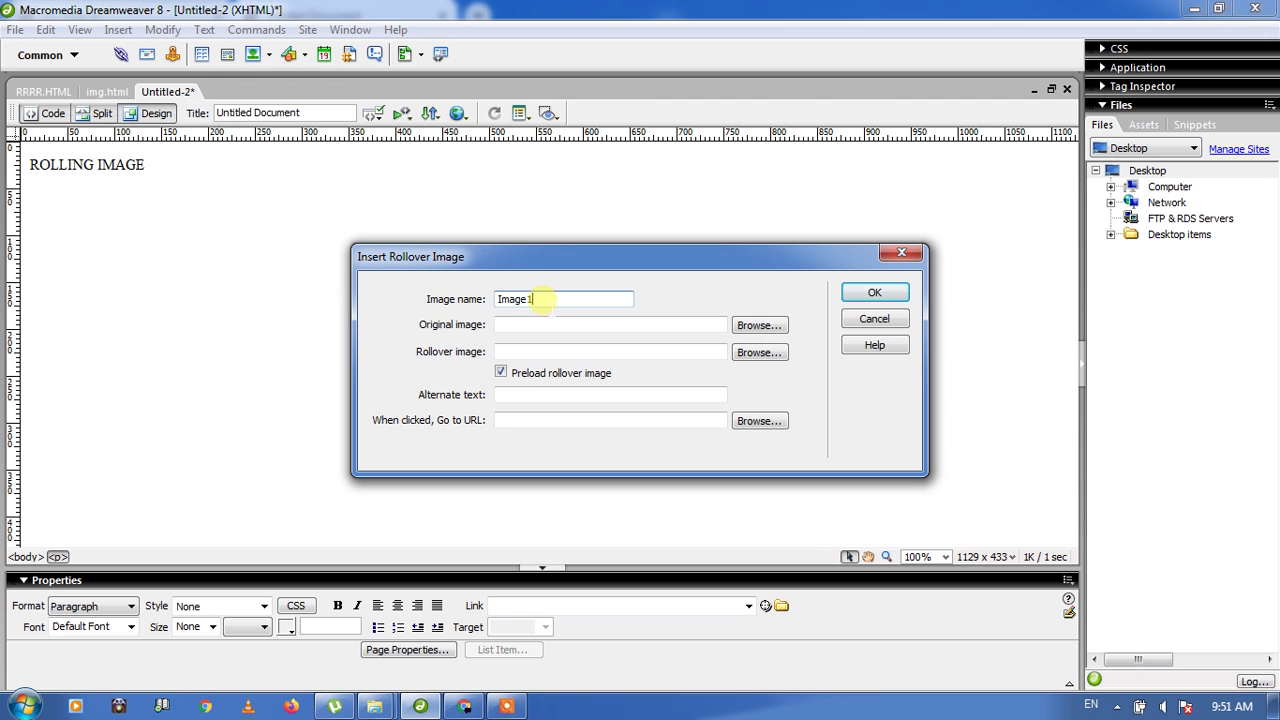
click(522, 325)
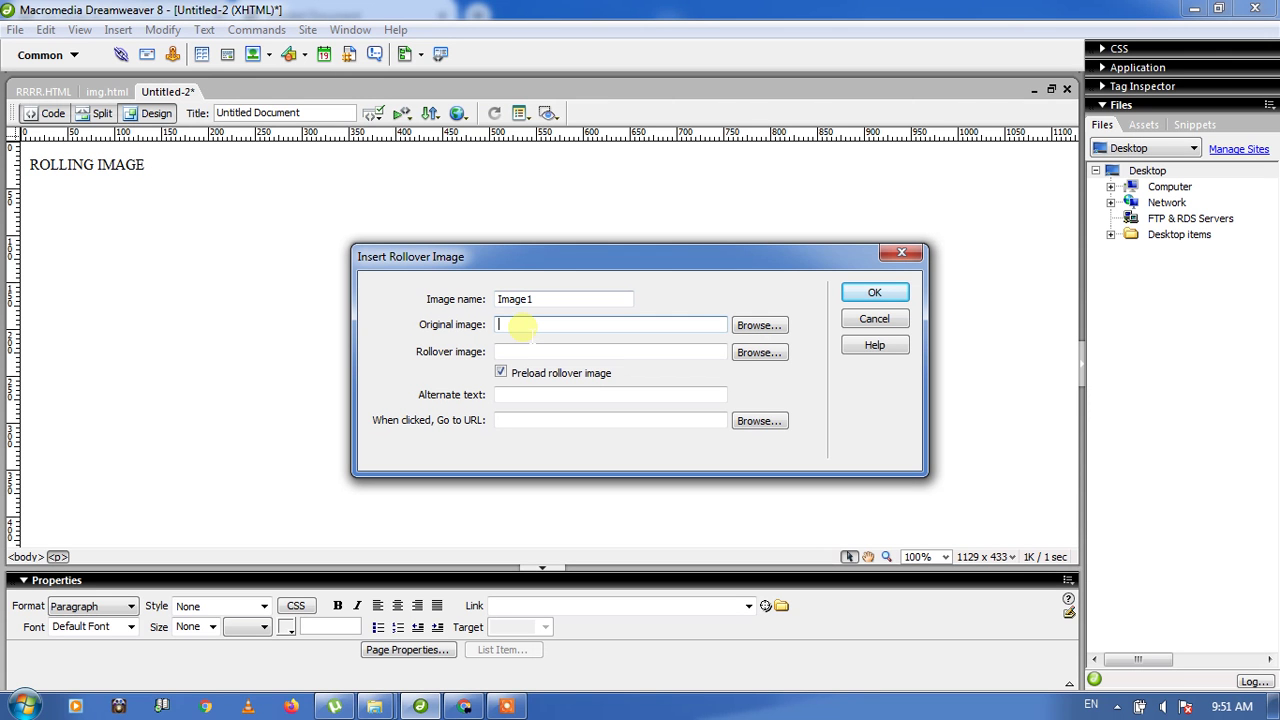
click(759, 326)
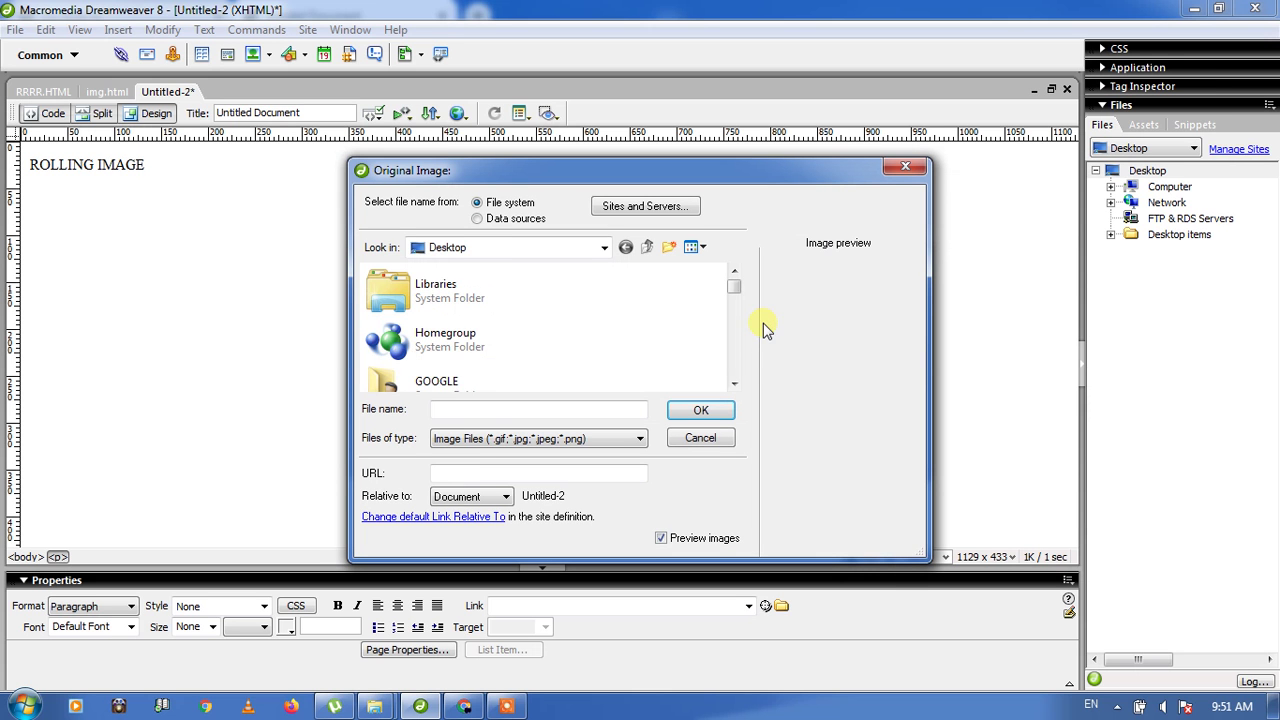
scroll(738, 361, down, 1)
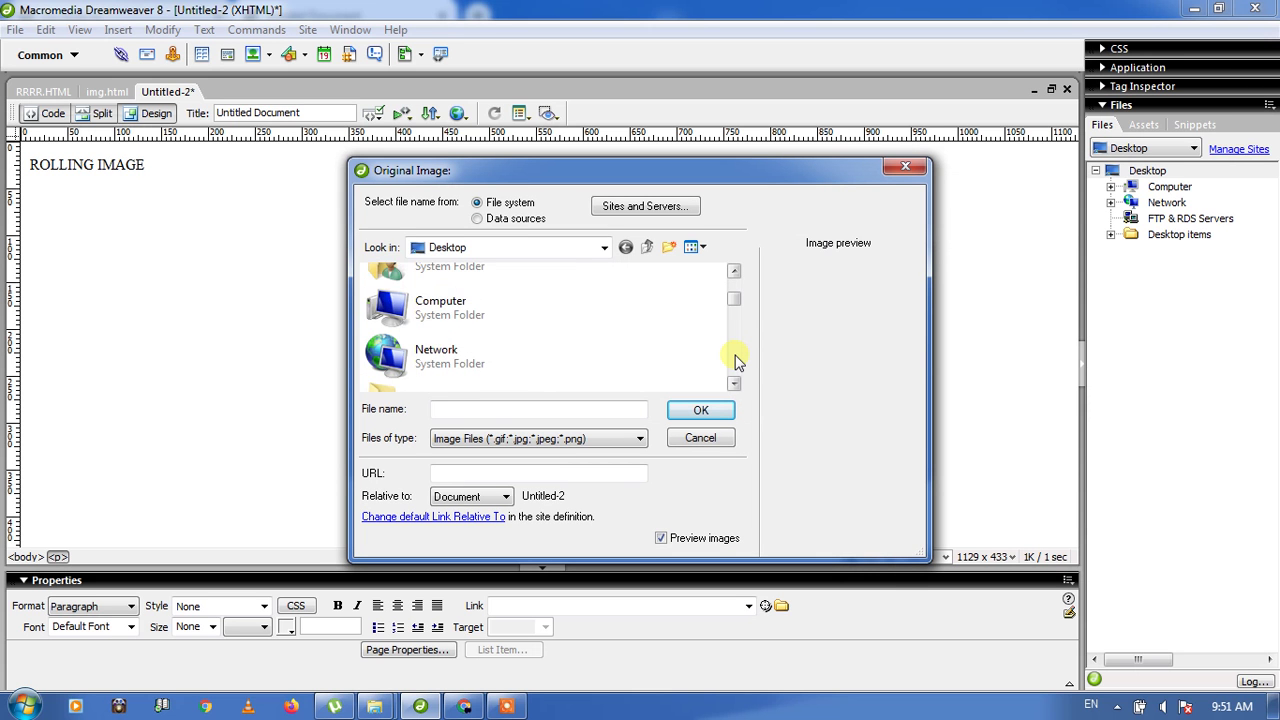
scroll(738, 361, down, 2)
scroll(736, 361, down, 1)
click(477, 301)
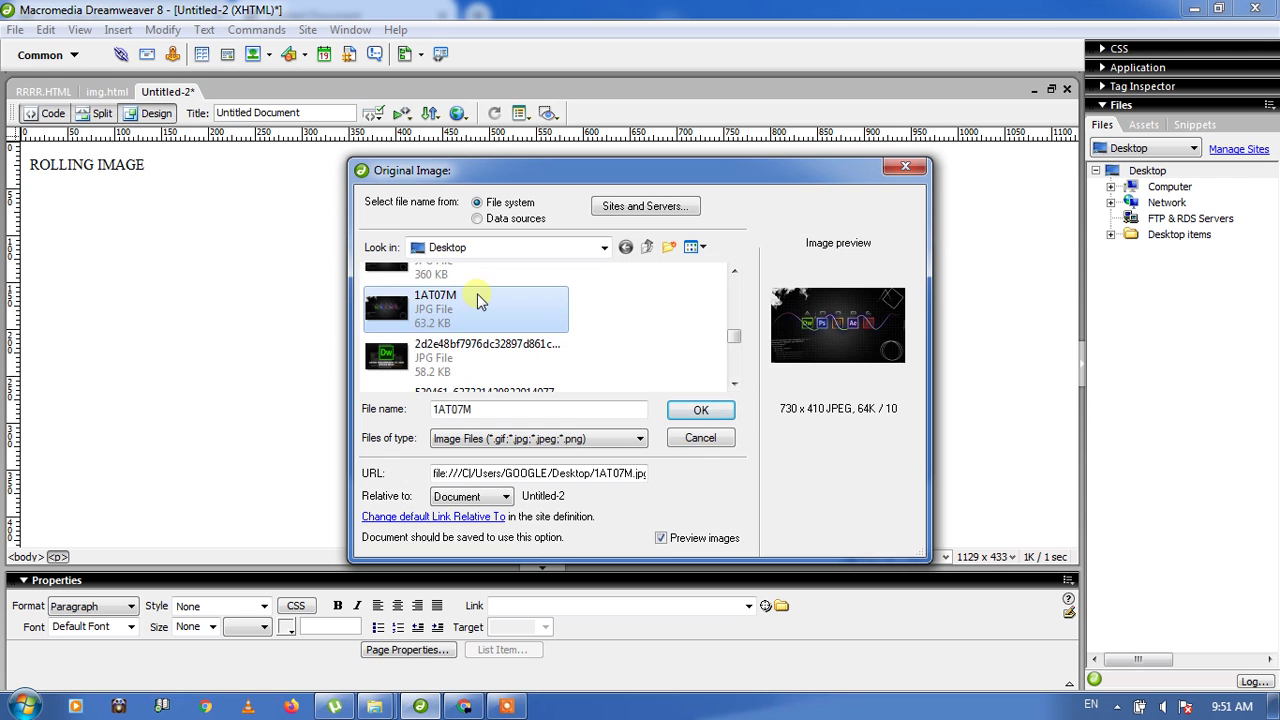
double_click(477, 301)
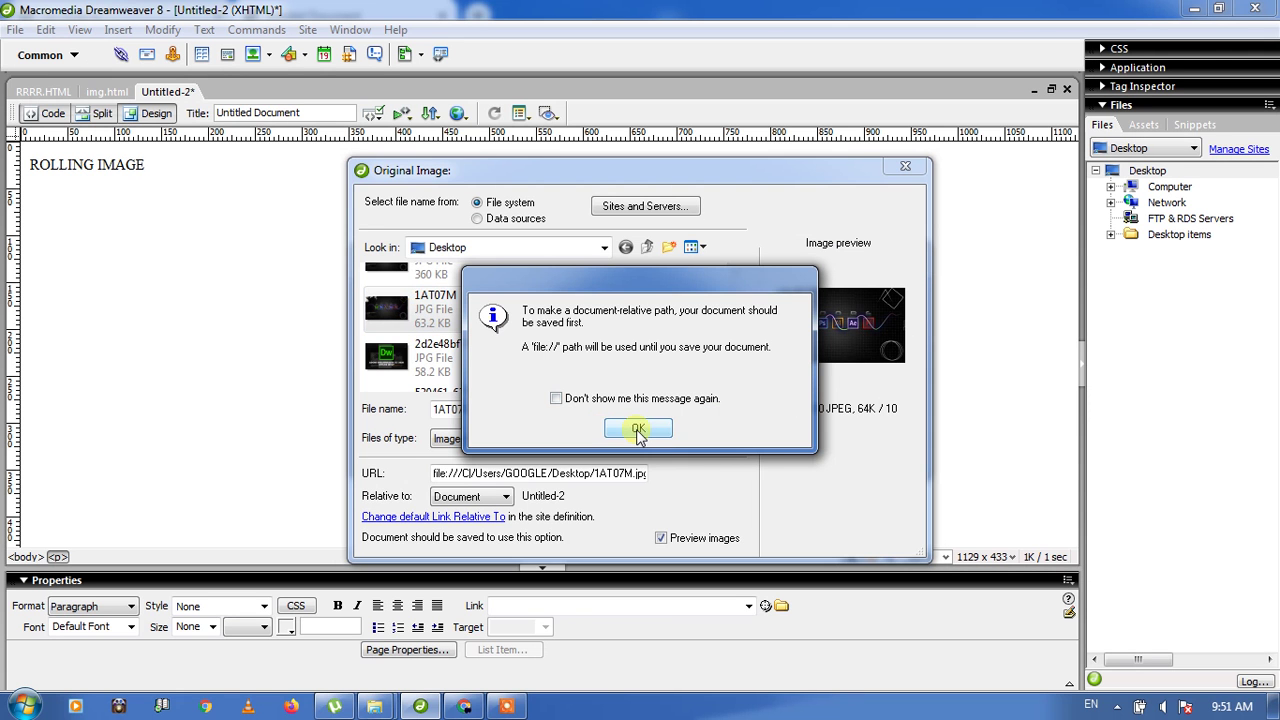
click(638, 430)
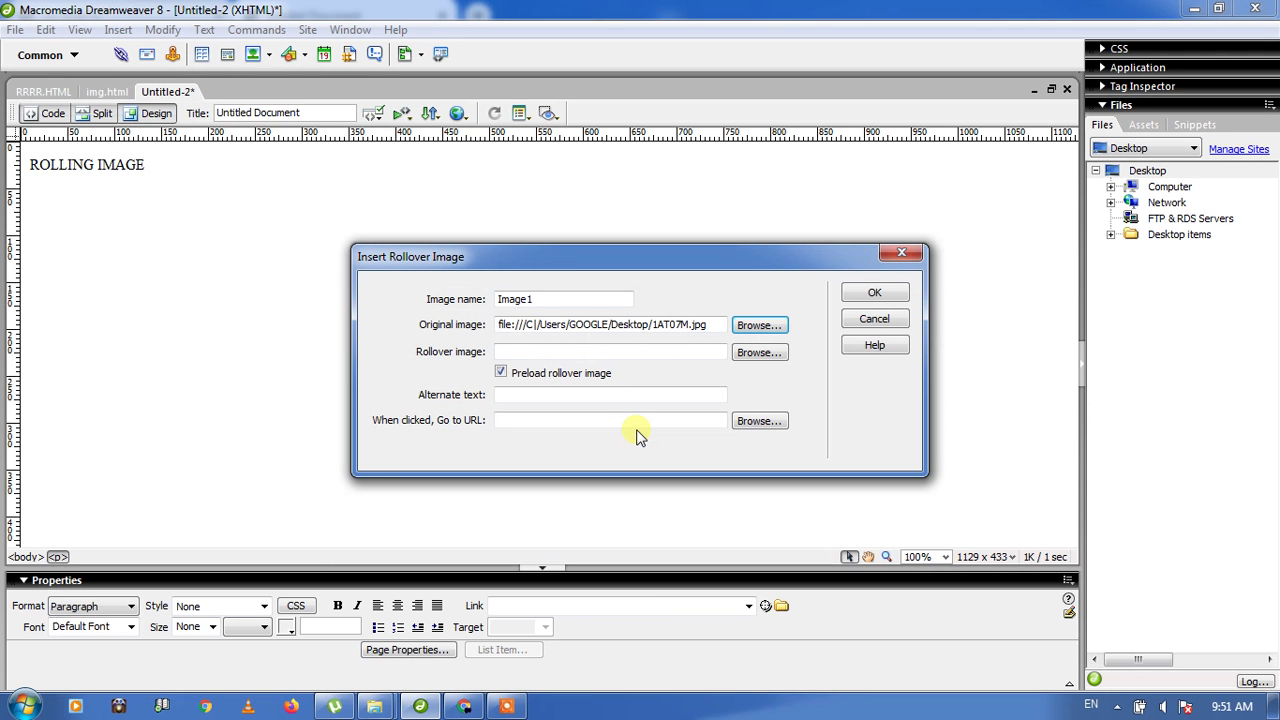
Step: Set the long-named 2d2e48bf Desktop JPG as the rollover image, accepting the path warning
click(757, 353)
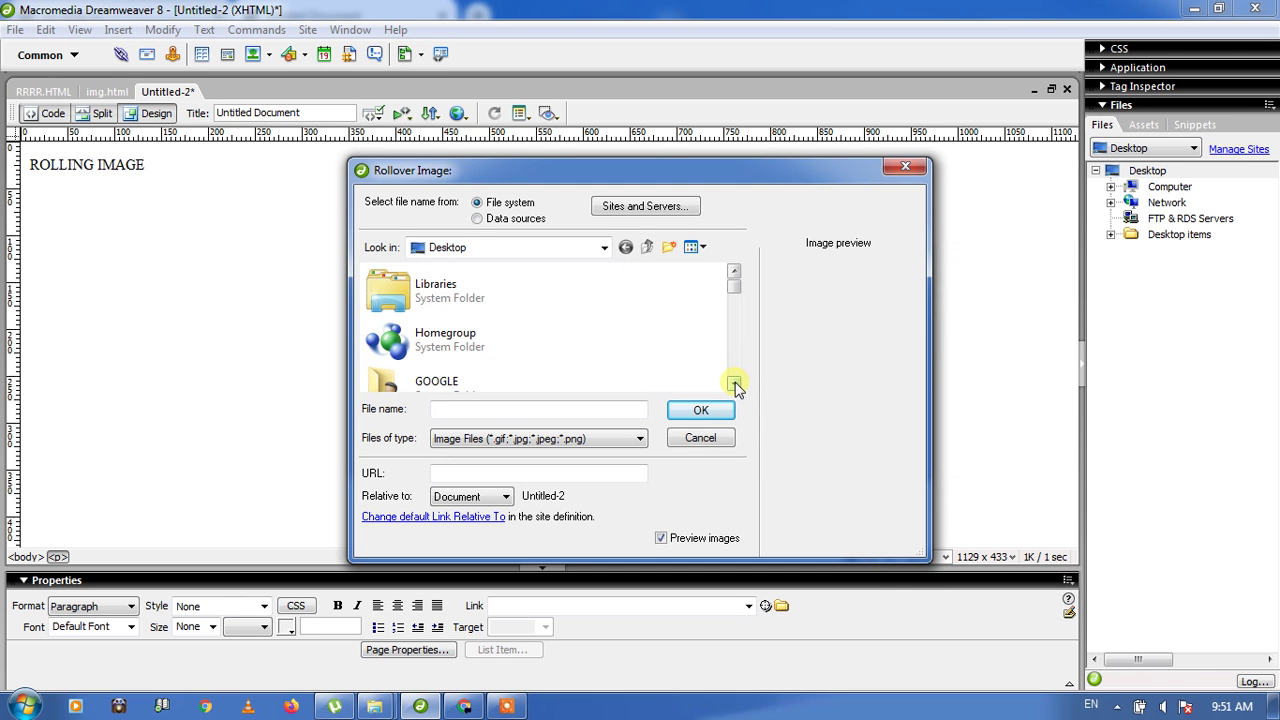
click(734, 383)
click(734, 383)
click(734, 383)
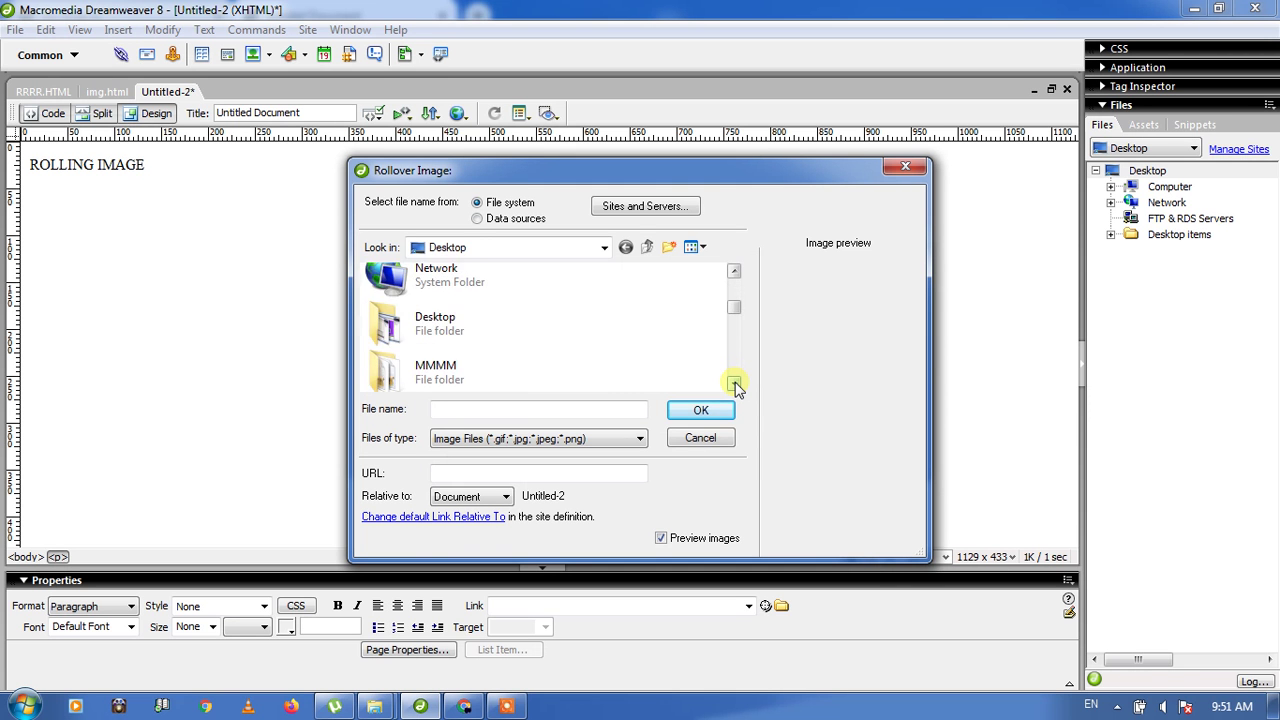
click(734, 383)
click(734, 383)
click(734, 383)
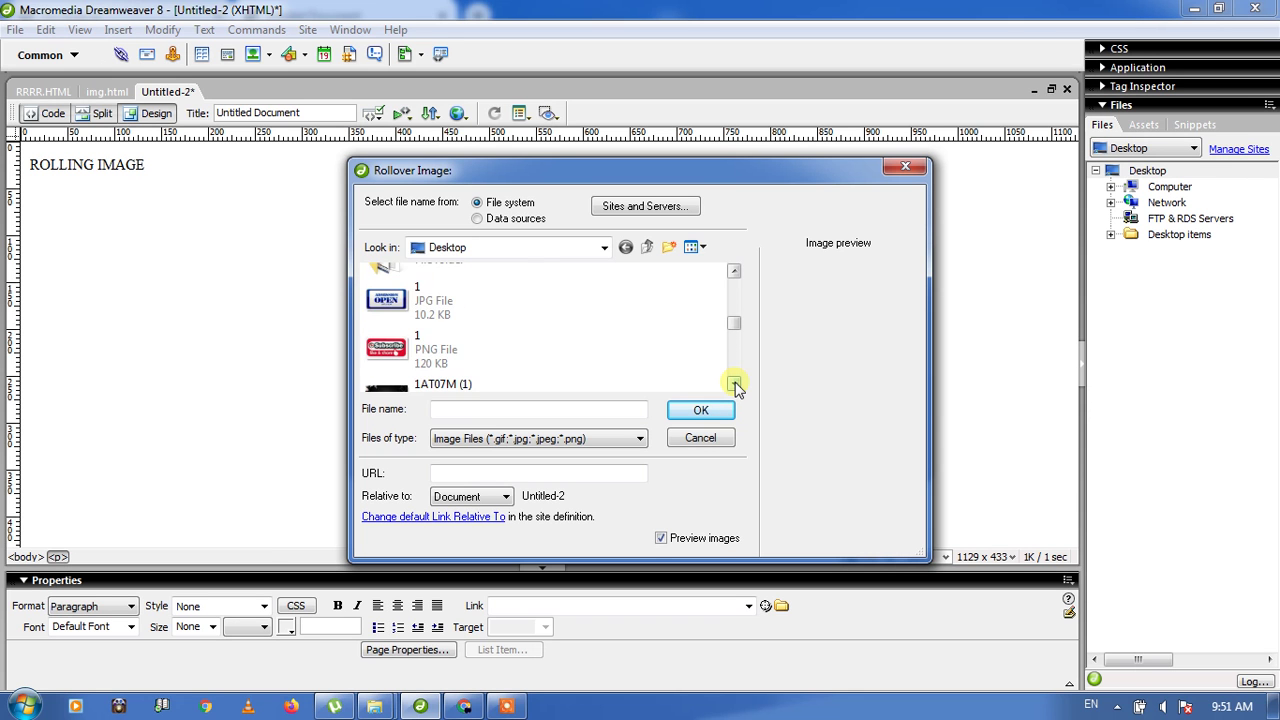
click(734, 383)
click(734, 383)
click(734, 383)
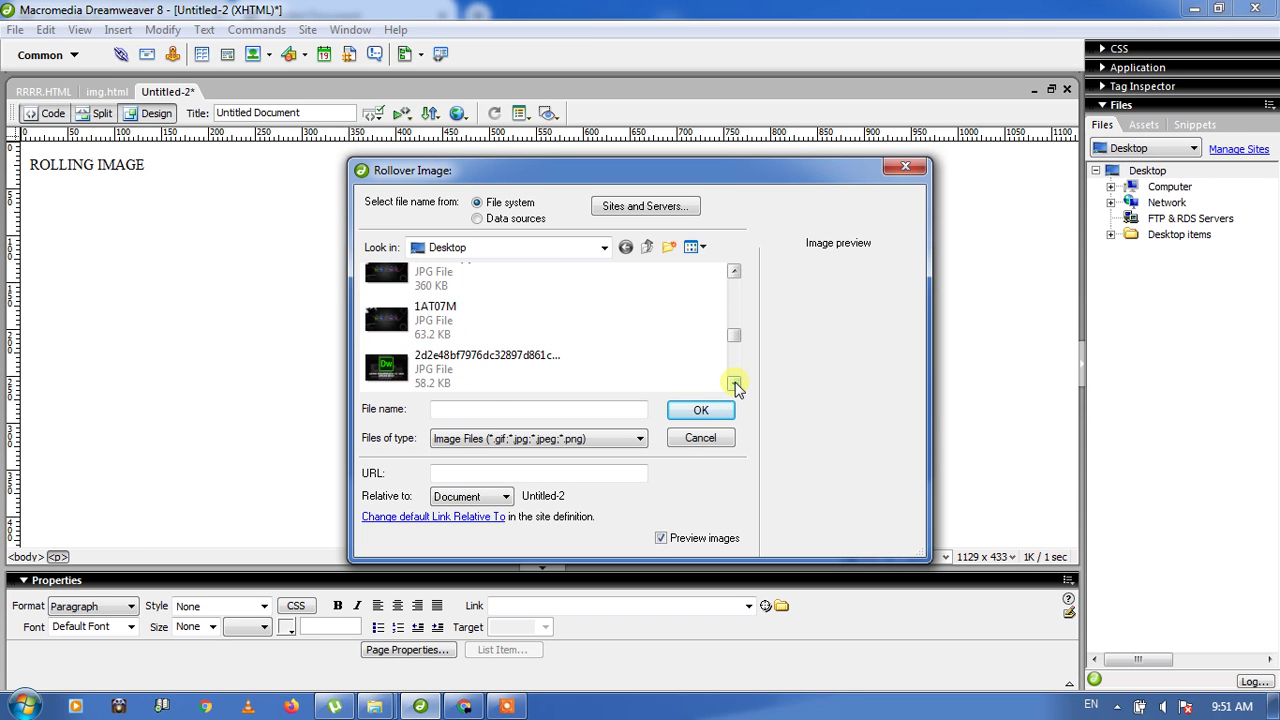
click(465, 355)
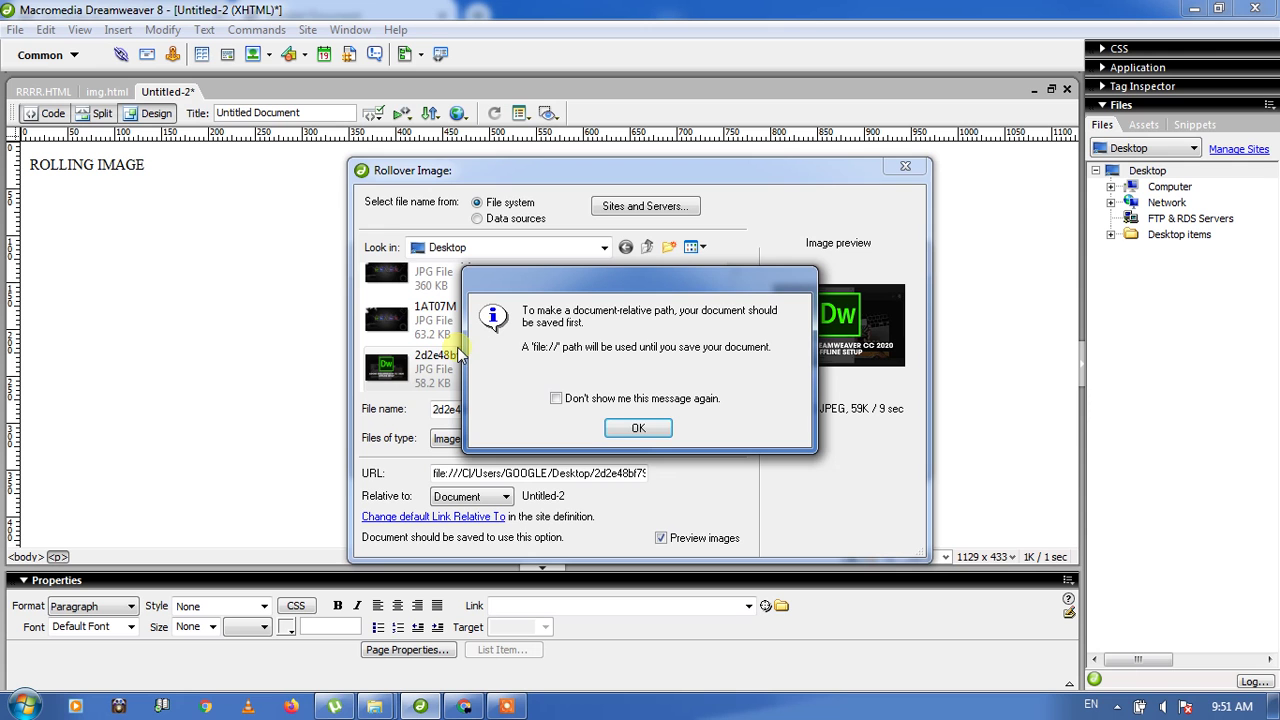
click(636, 428)
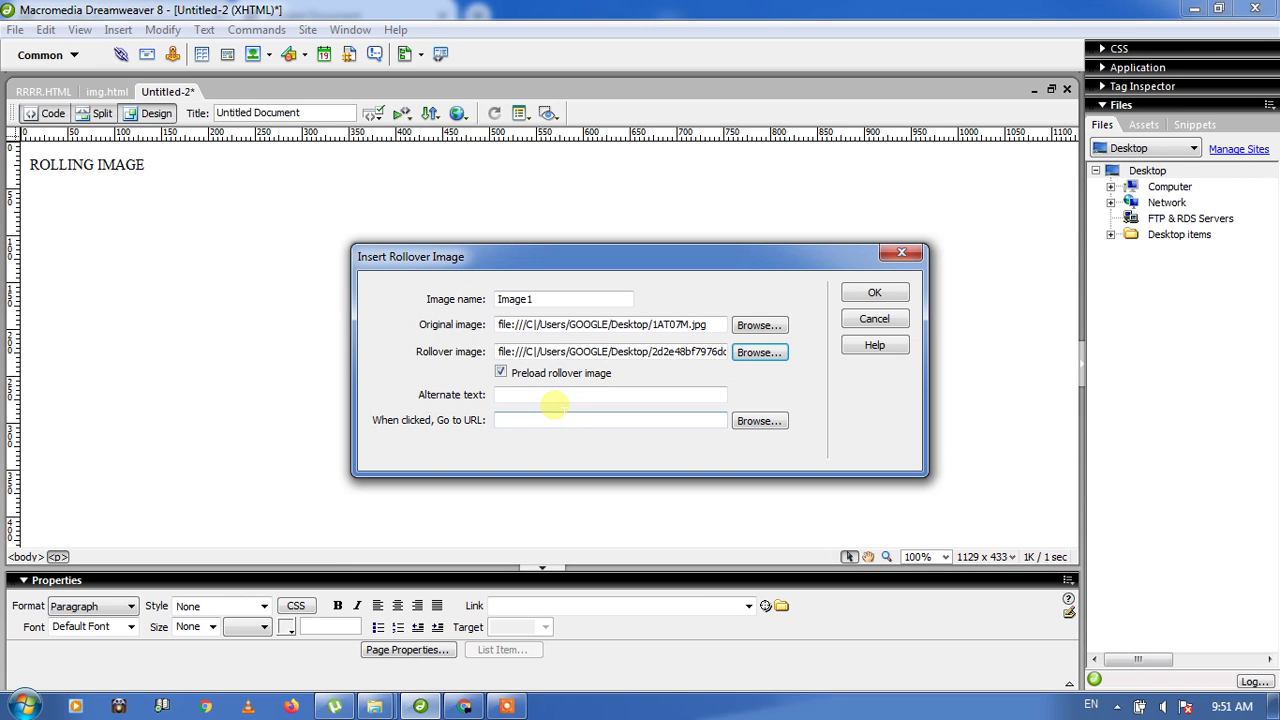
click(518, 397)
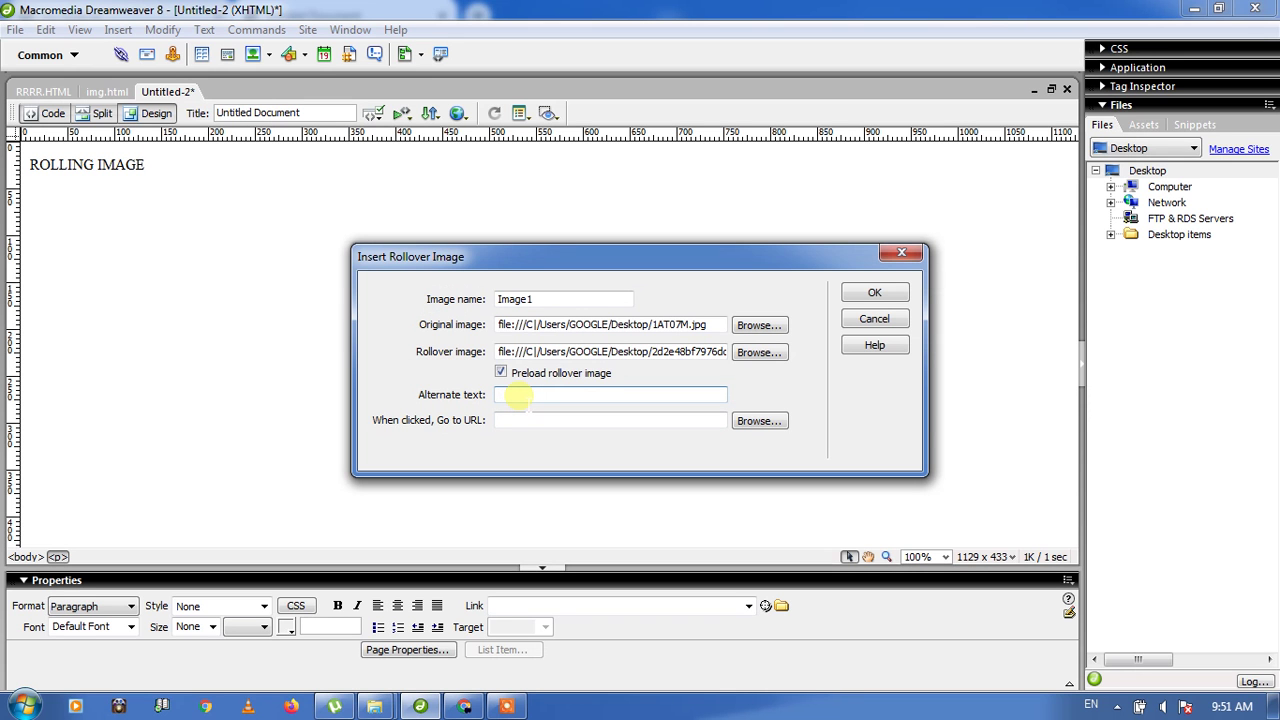
text(ROLLING IMAGE)
click(517, 421)
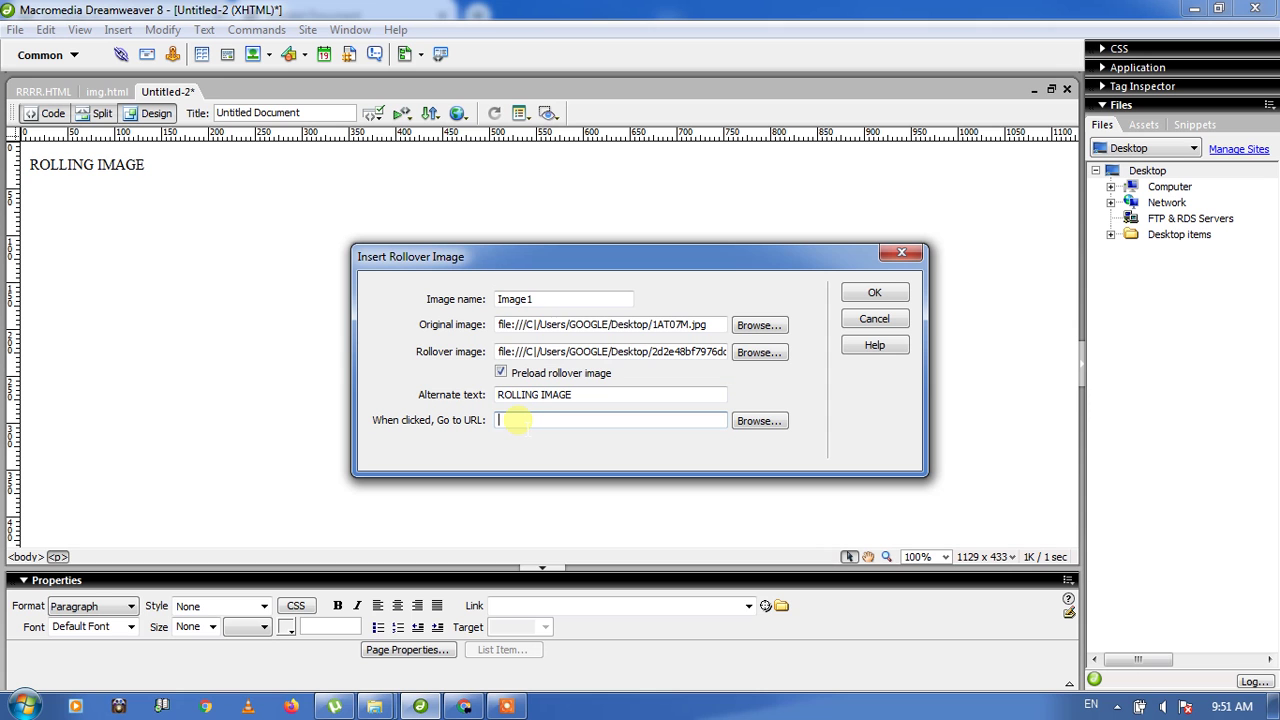
text(WWW.MYSTUDYIQ.COM)
click(874, 292)
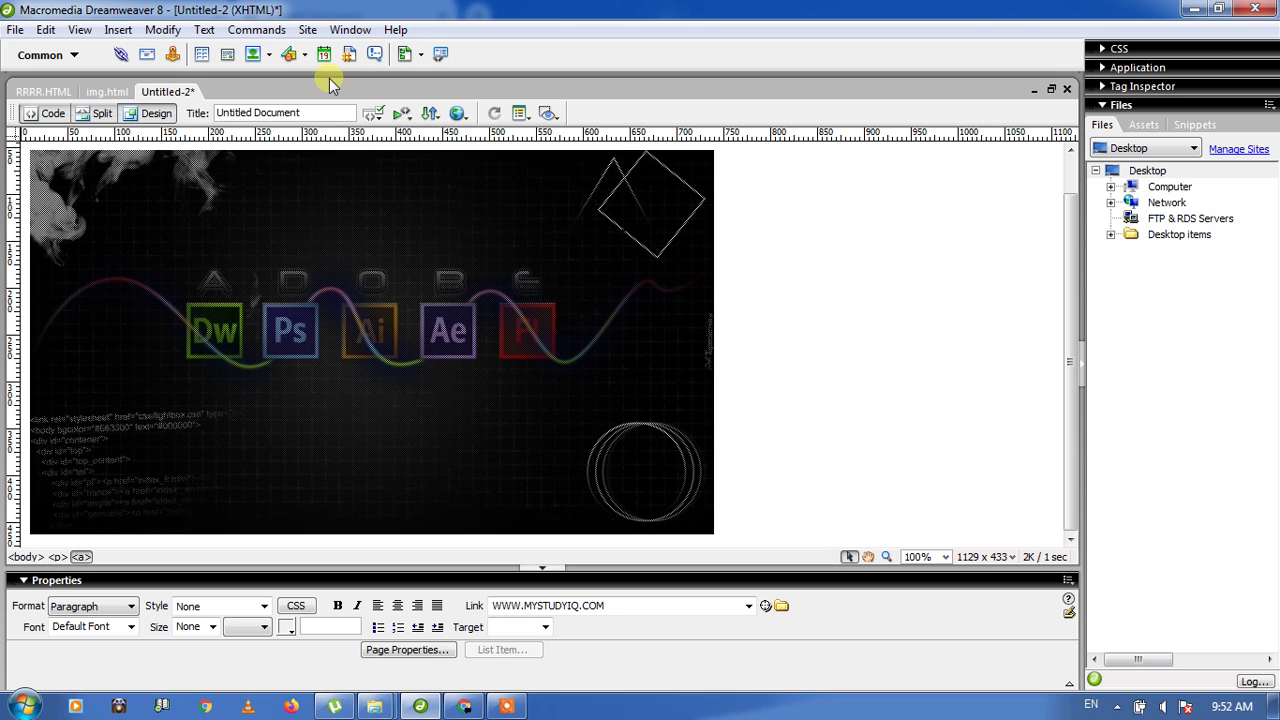
Step: Save the page as ROLLING.HTML on the Desktop and show the Preview in Browser choices
click(13, 30)
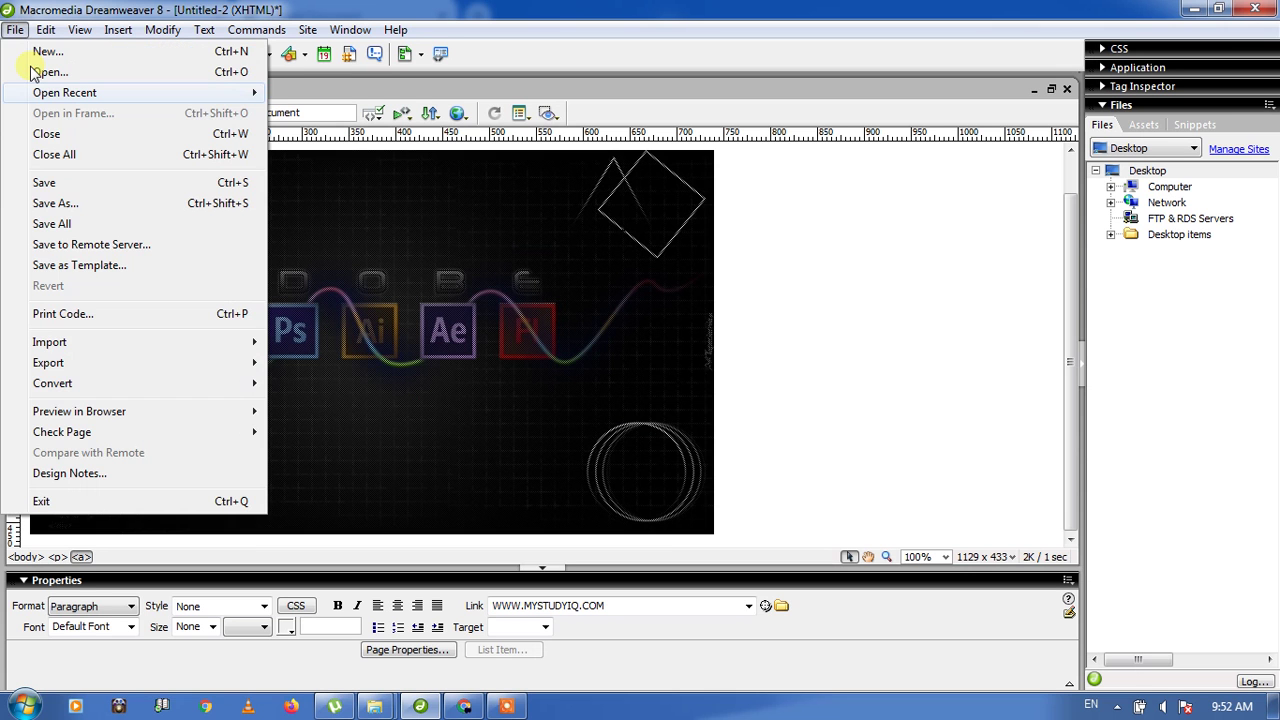
click(58, 184)
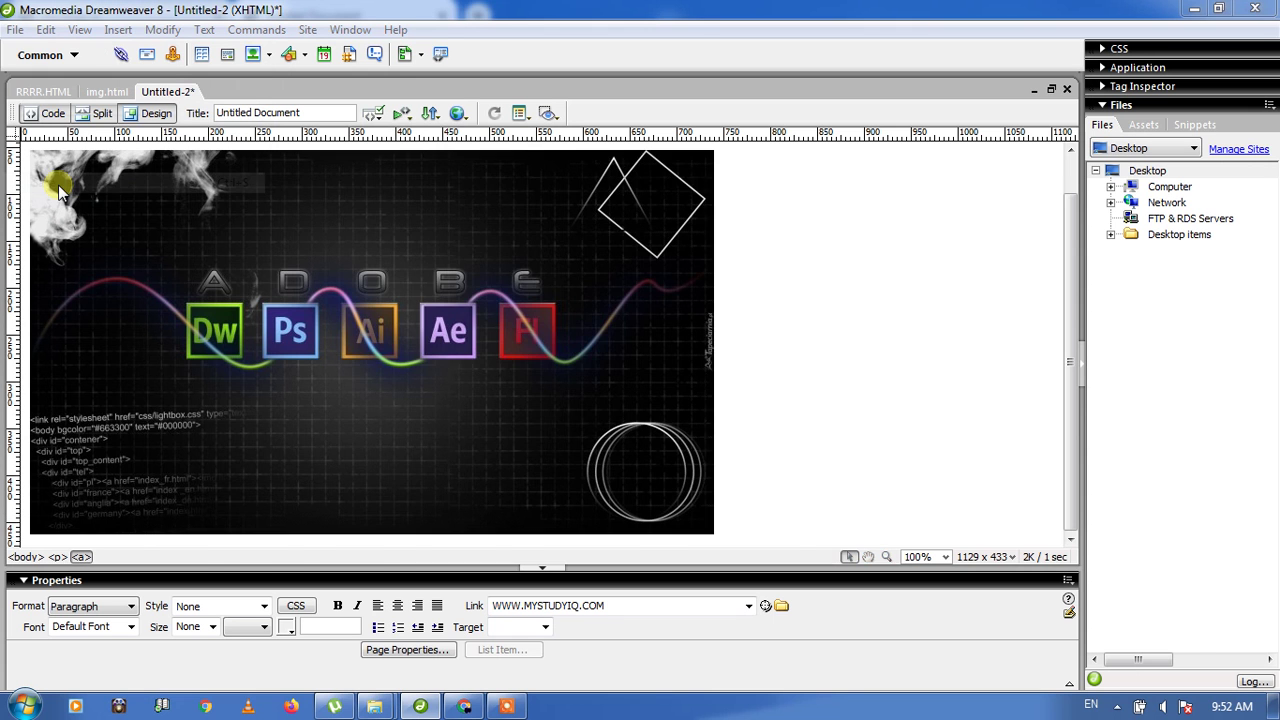
text(ROL)
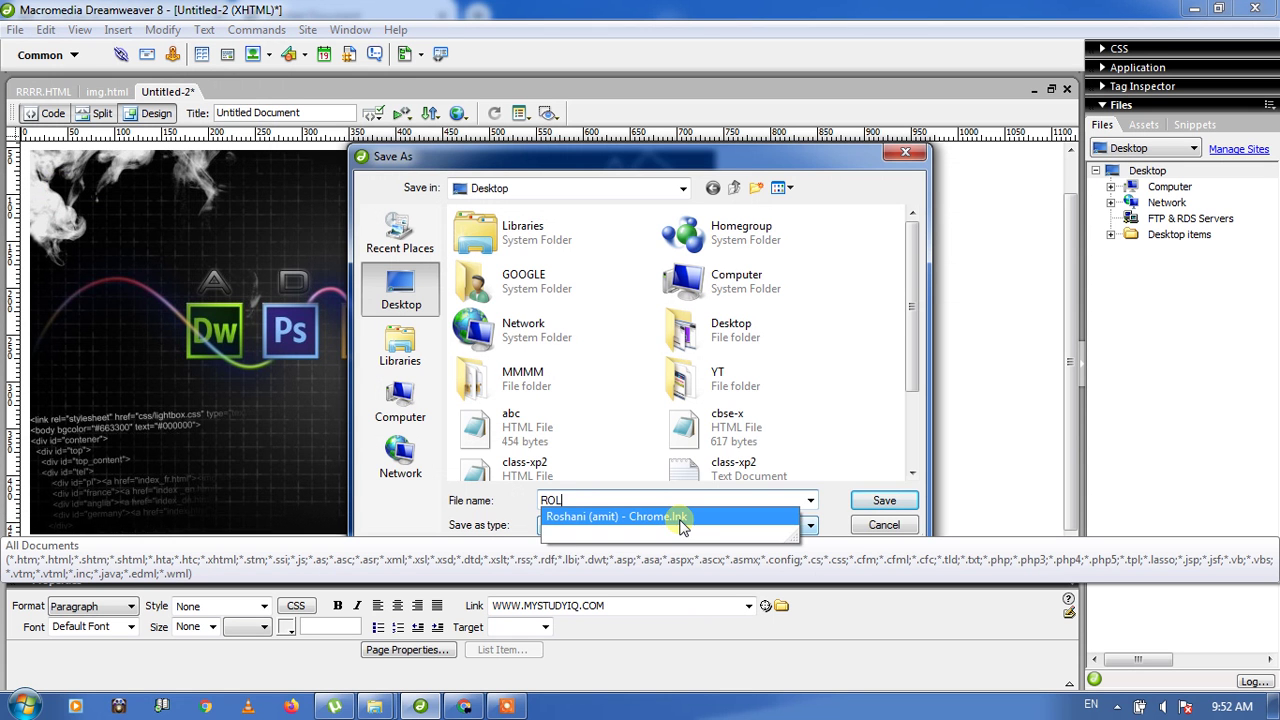
text(LING)
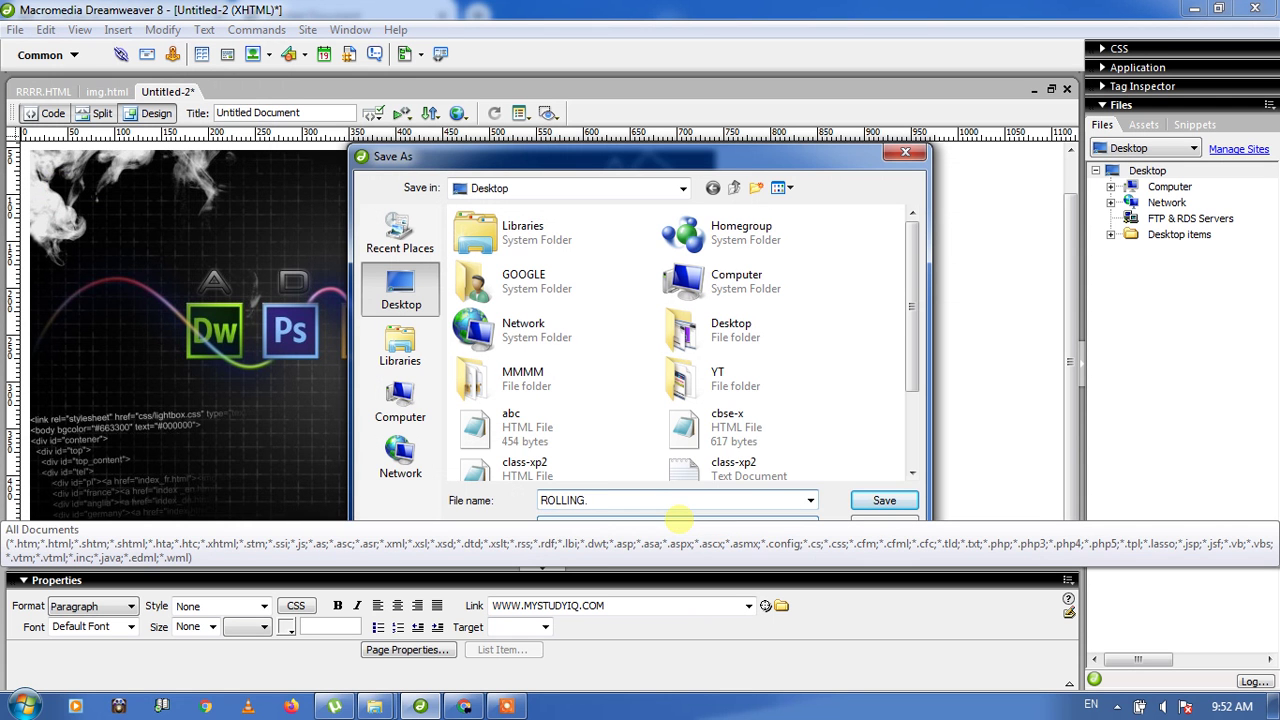
text(.HTML)
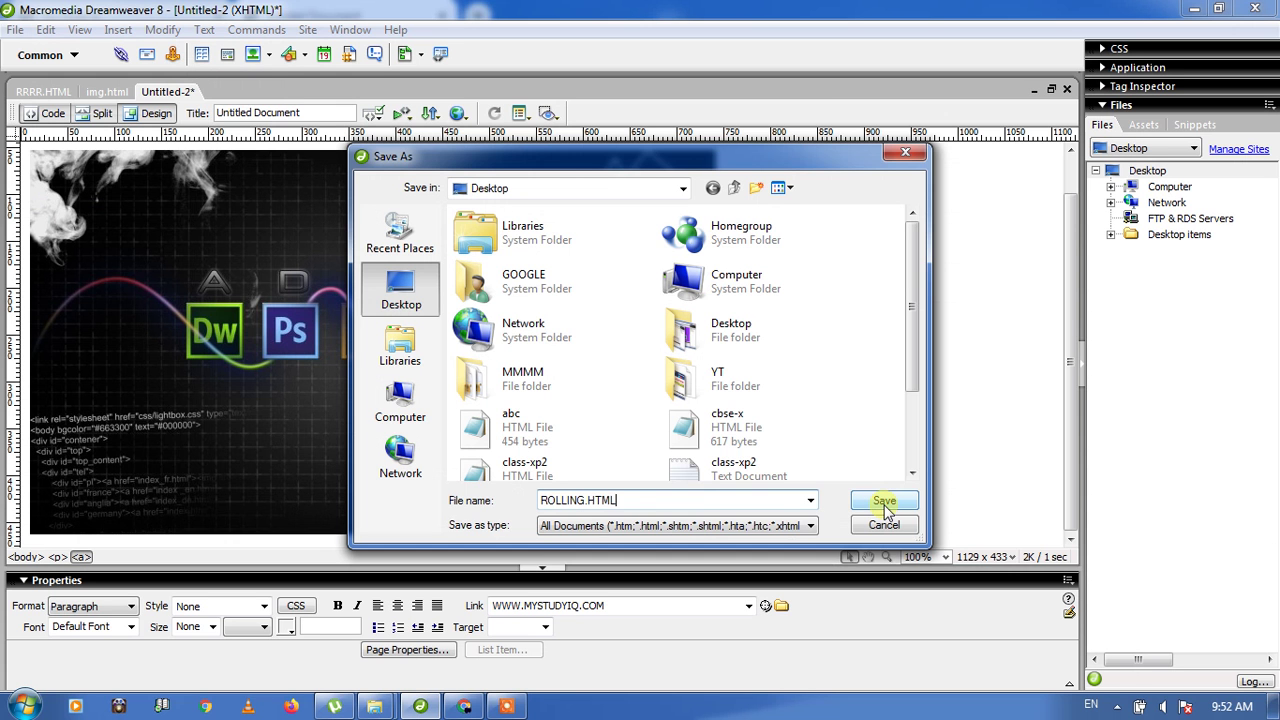
click(885, 505)
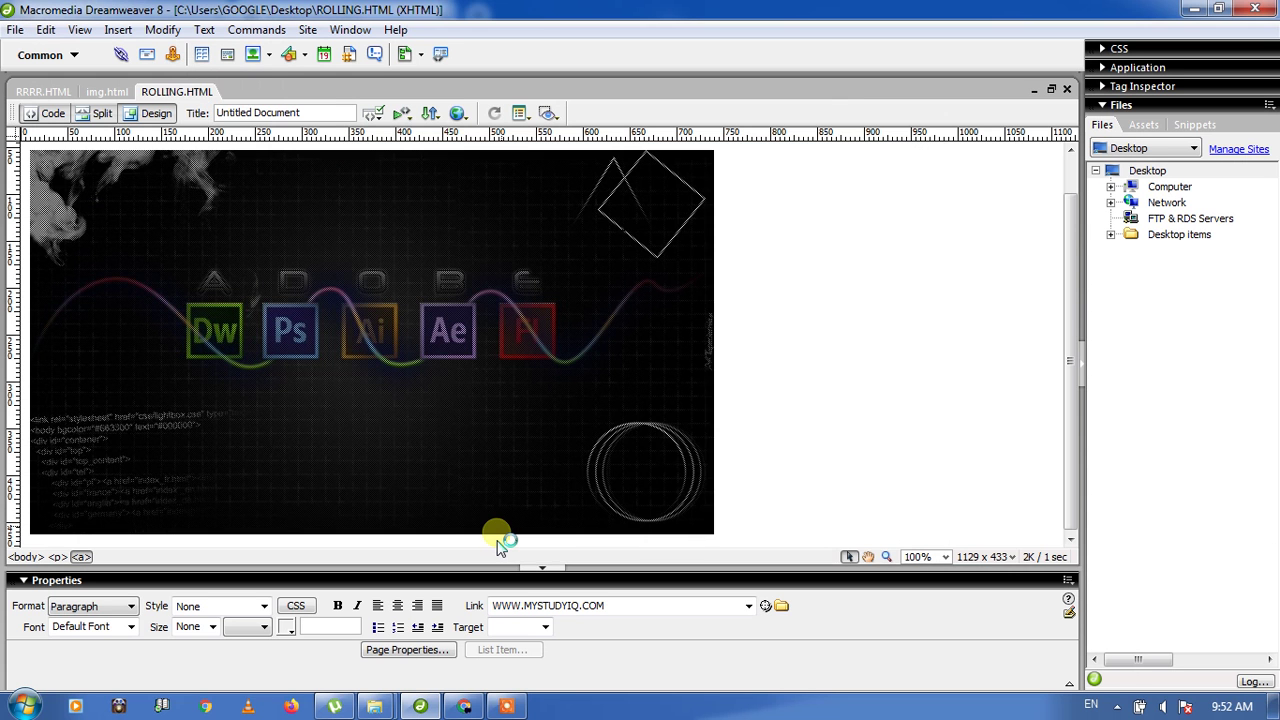
click(458, 115)
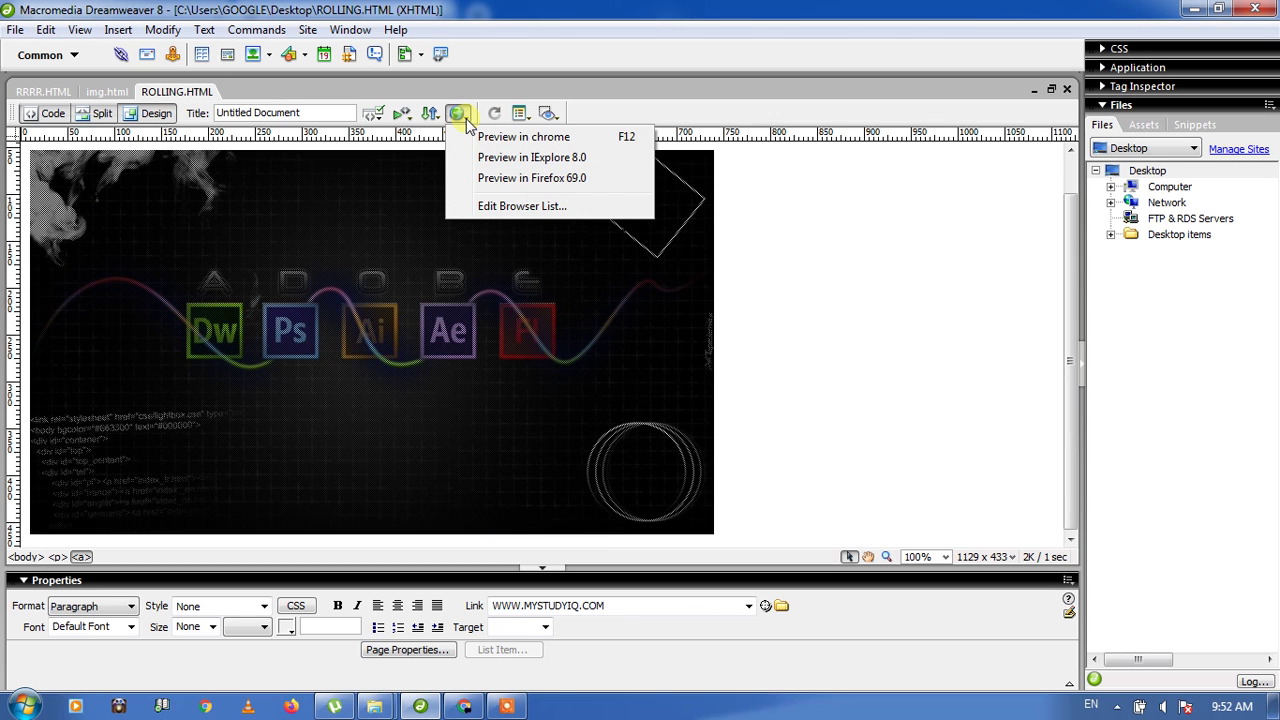
Step: Preview ROLLING.HTML in Chrome, then switch back to Dreamweaver
click(476, 138)
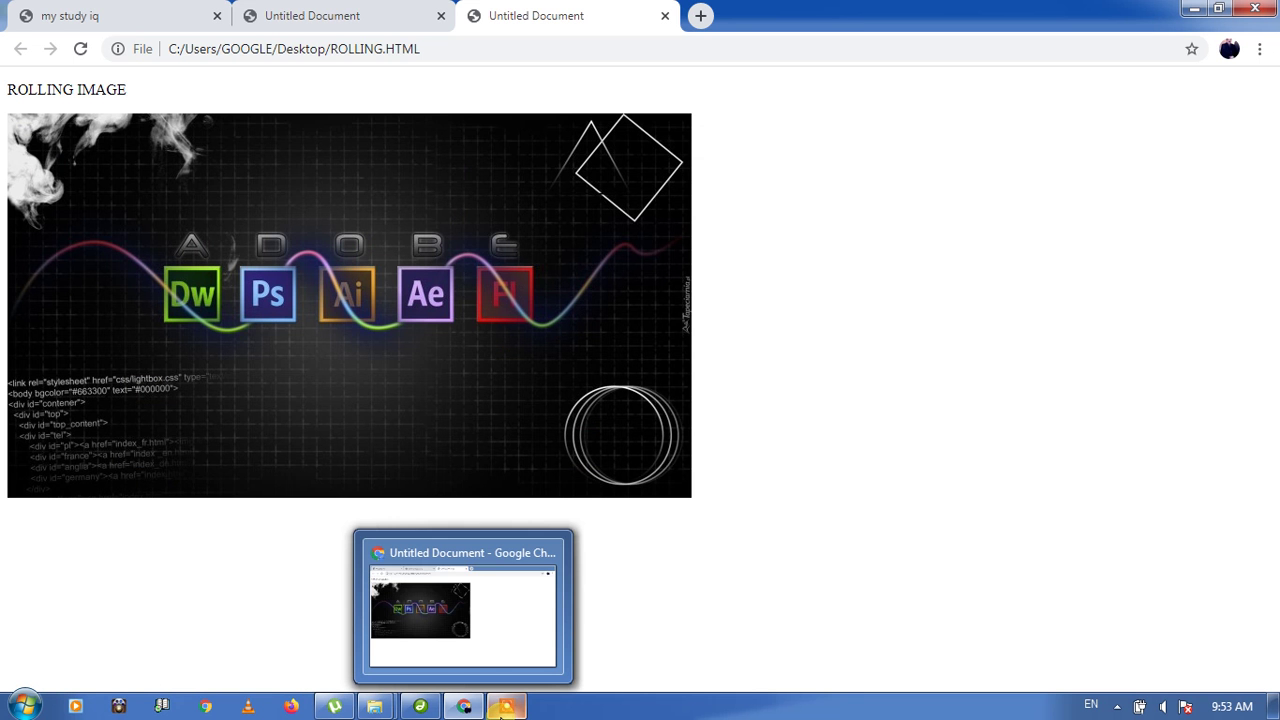
click(422, 707)
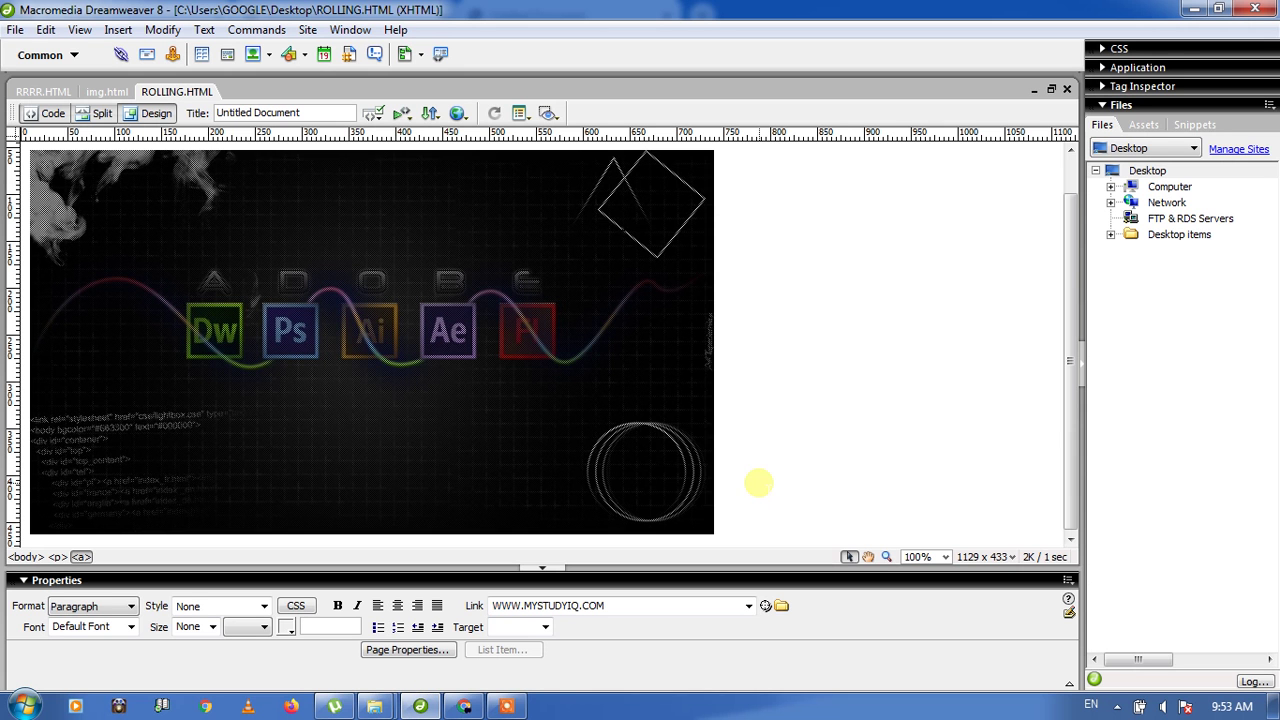
Step: Add blank lines below the image and type 'CREATE HYPERLINK IN DREAMWEAVER'
click(796, 503)
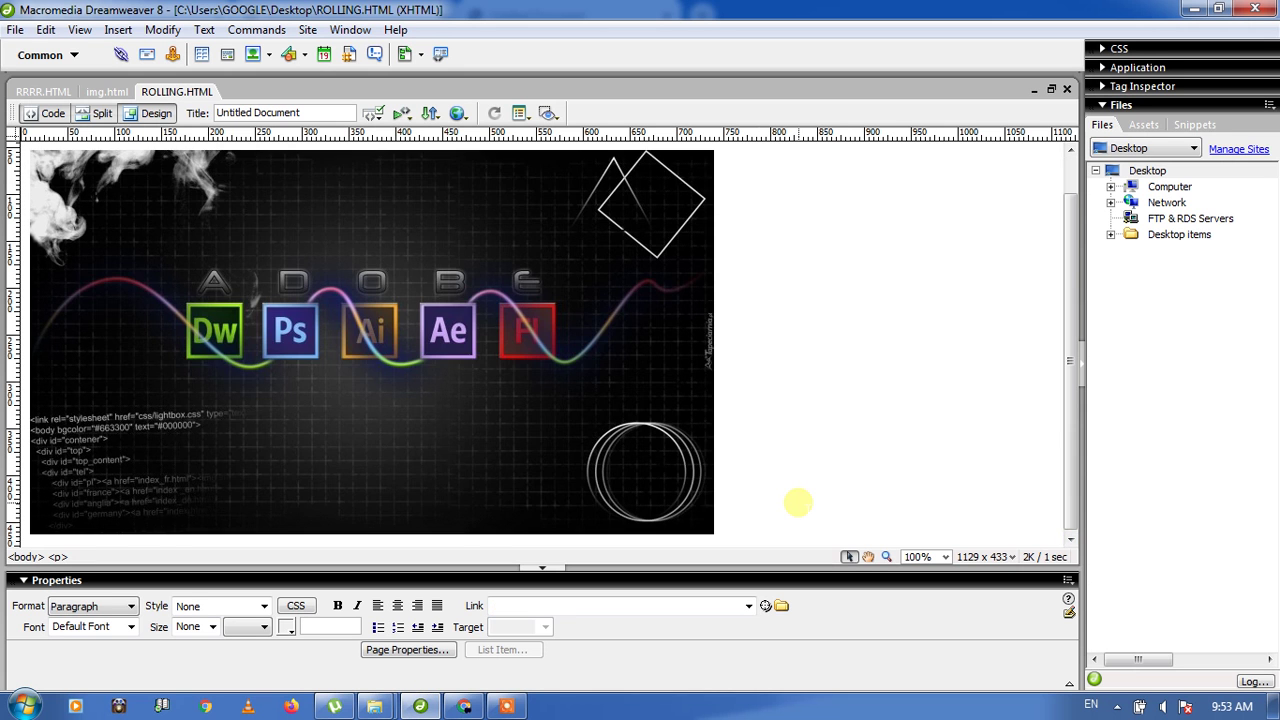
key(Return)
key(Return)
key(Return)
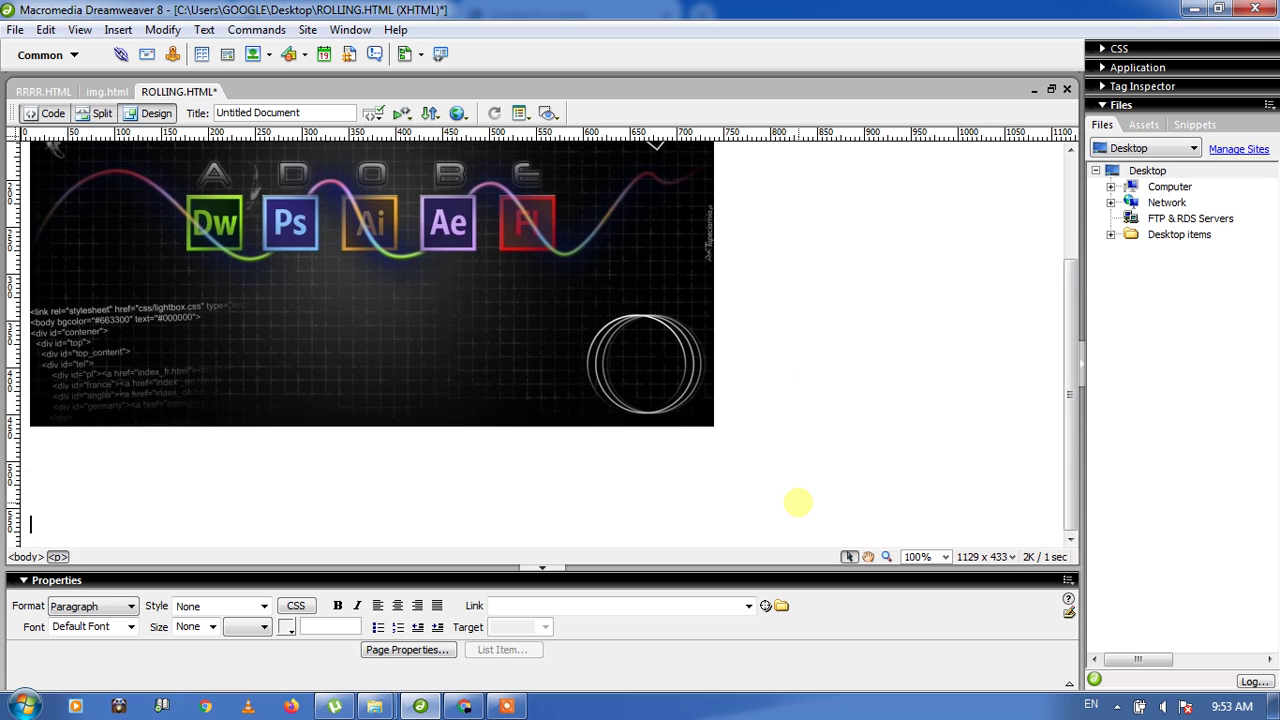
key(Return)
key(Return)
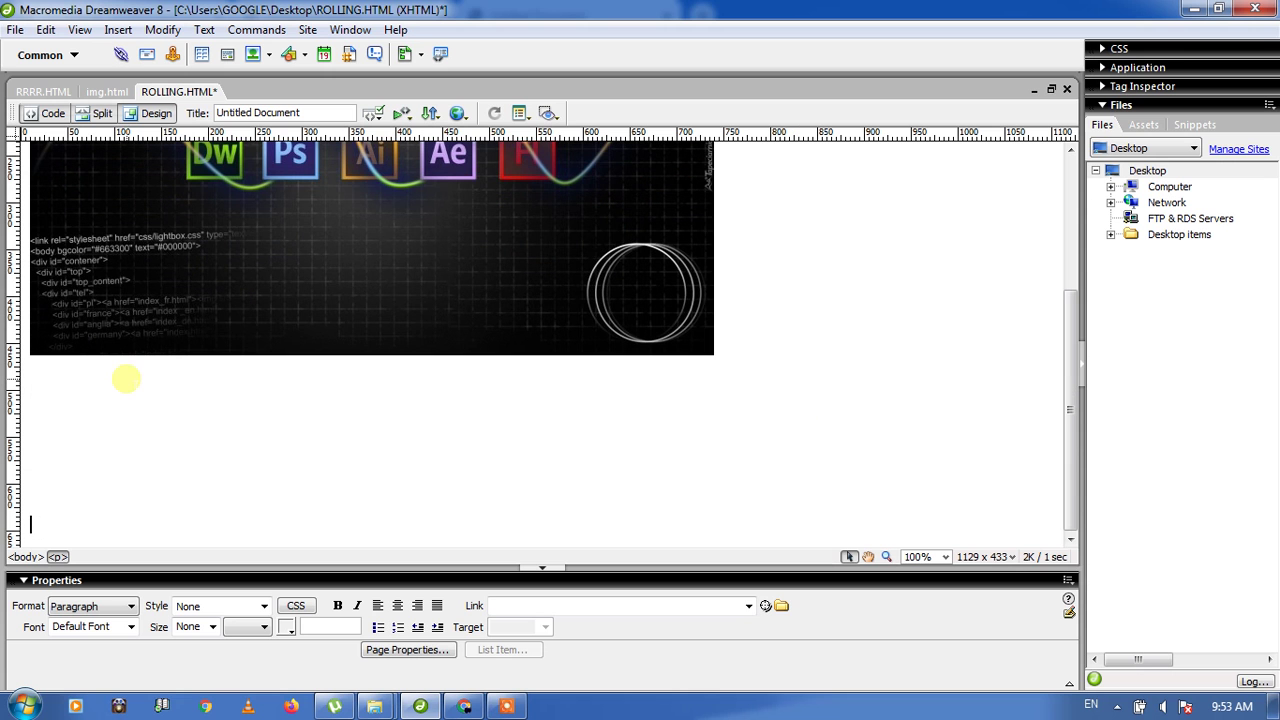
click(110, 396)
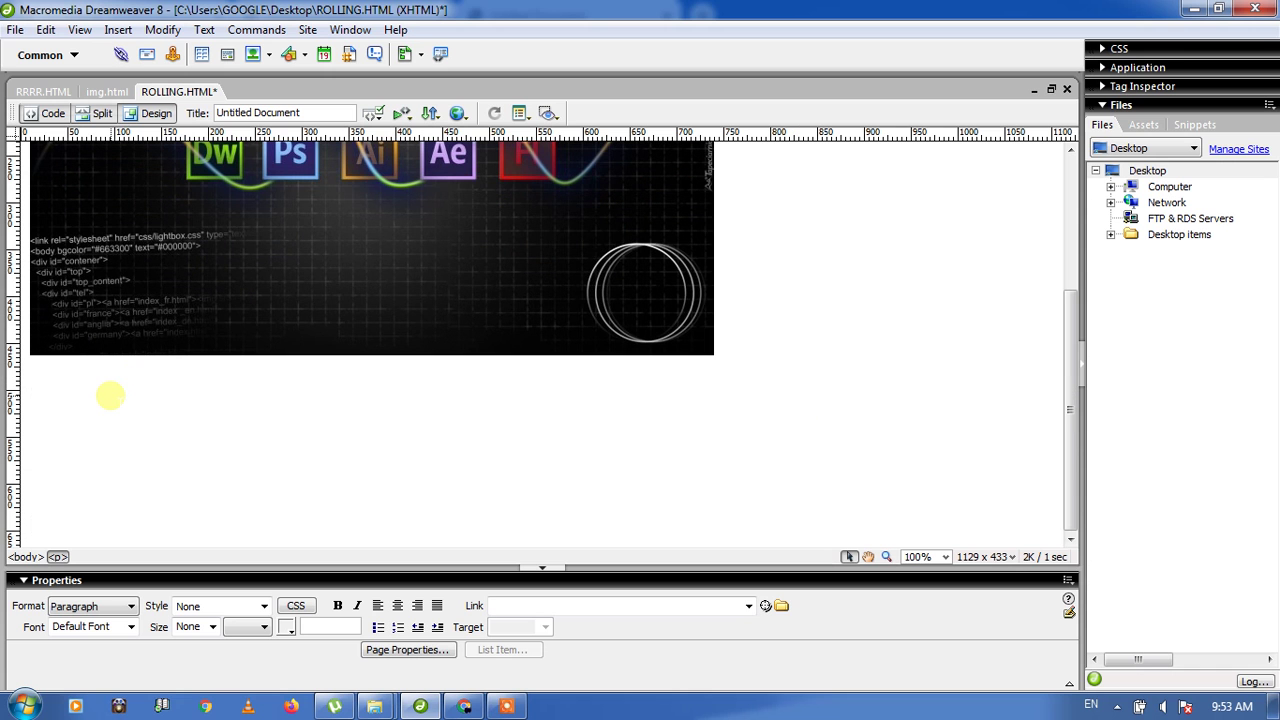
text(CREATE HYPERL)
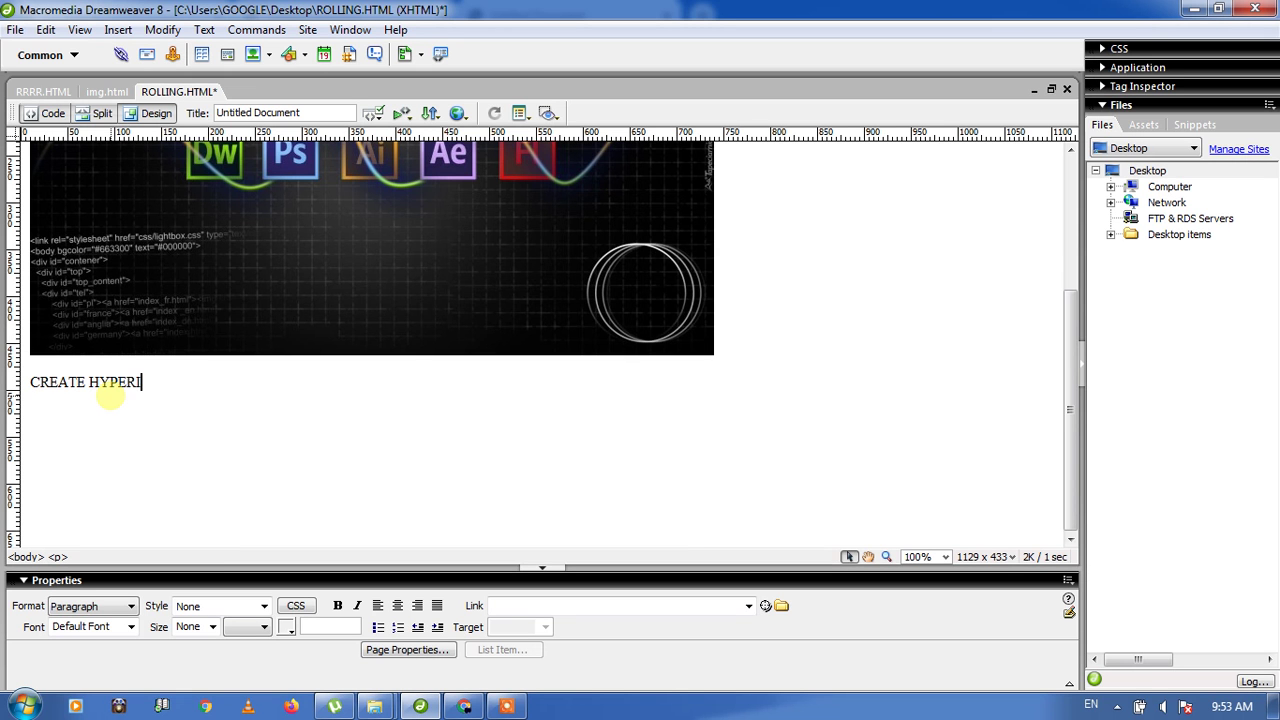
key(BackSpace)
text(LINK IN DREA)
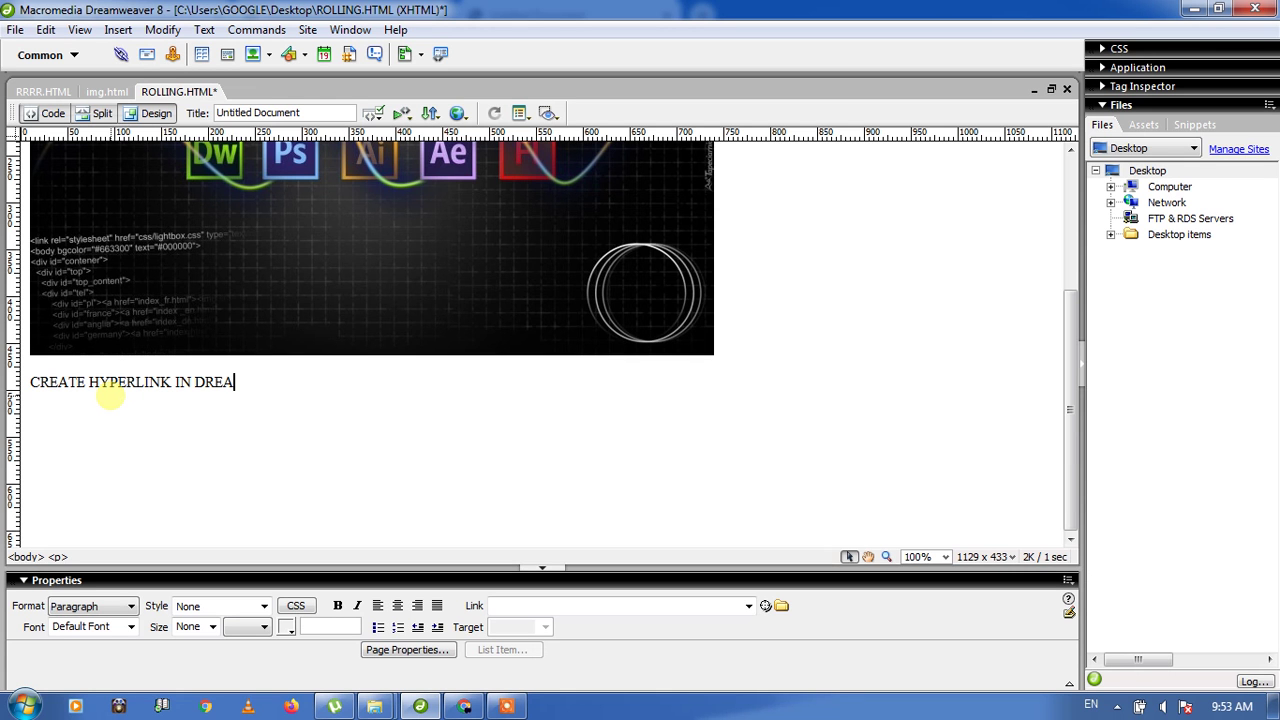
text(MWEAV)
text(ER)
key(Return)
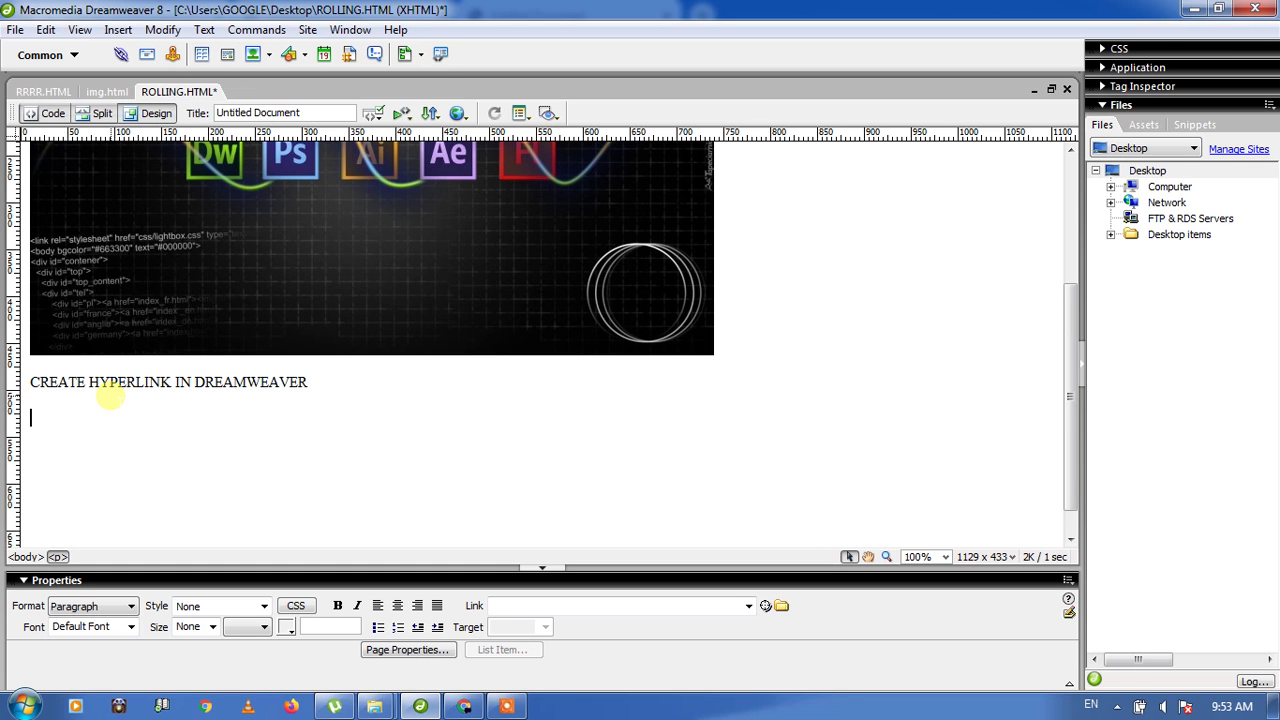
Step: Type the lines 'PHOTO GALLAERY' and 'CLICK TO SEND MAIL' beneath it
text(PHTO)
key(BackSpace)
key(BackSpace)
text(OTO GALLAERY)
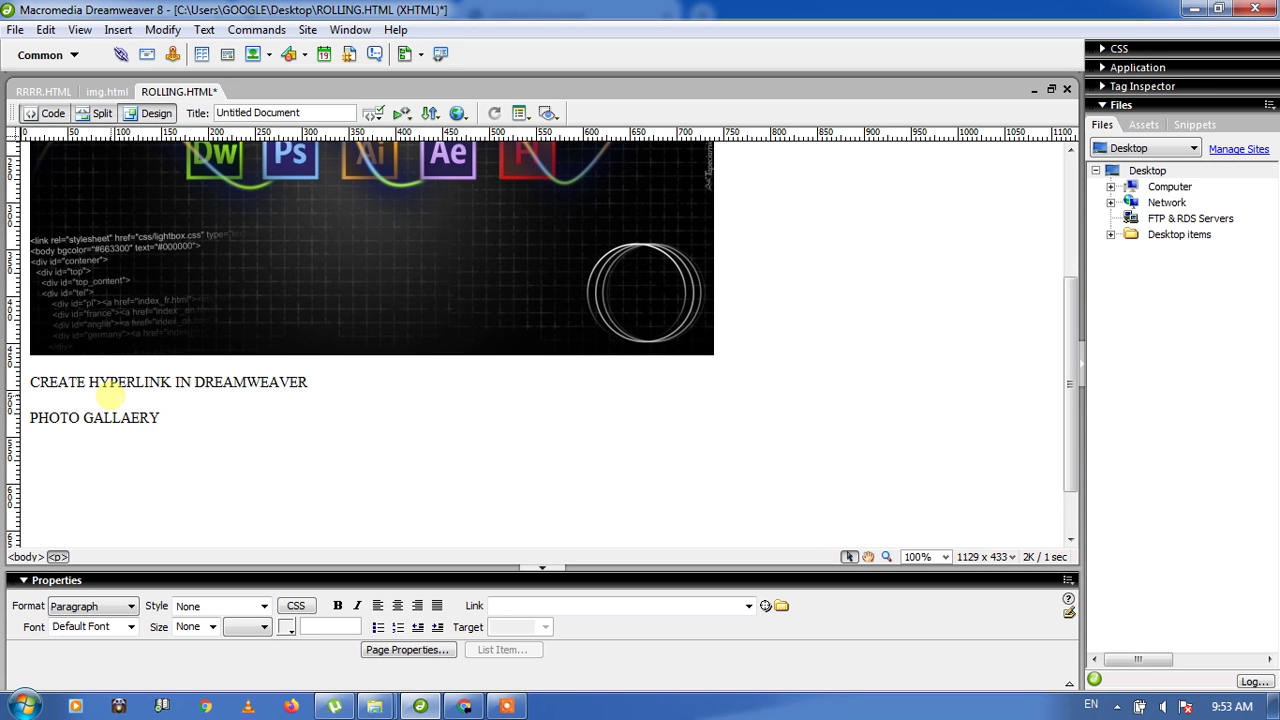
text(CLICK TO S)
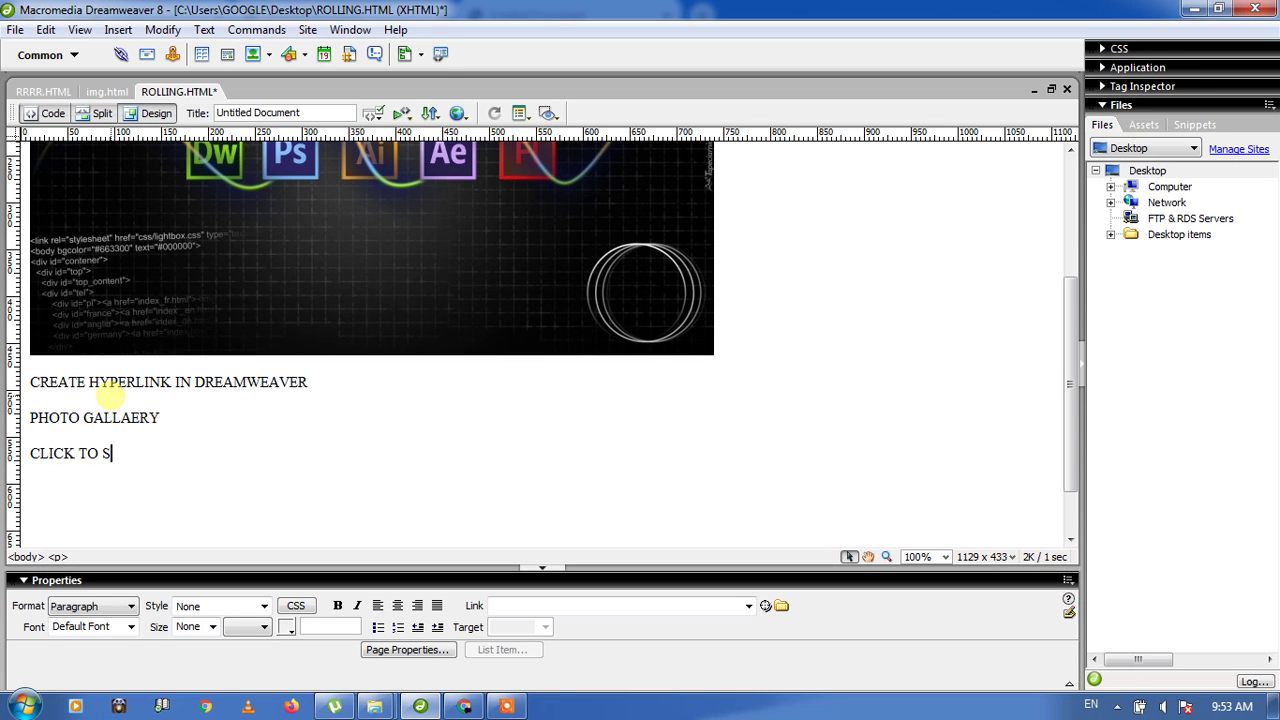
text(END MAIL)
key(Return)
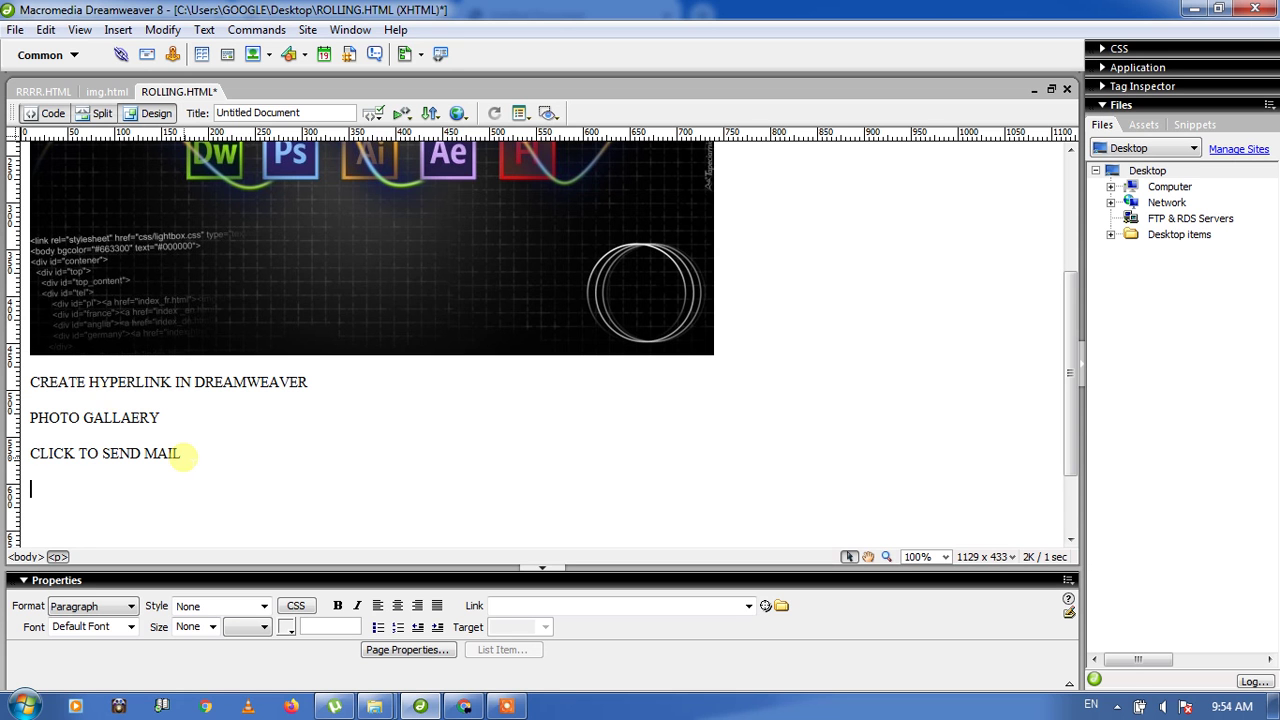
Step: Centre all three text lines below the image
click(183, 453)
drag(183, 453, 37, 419)
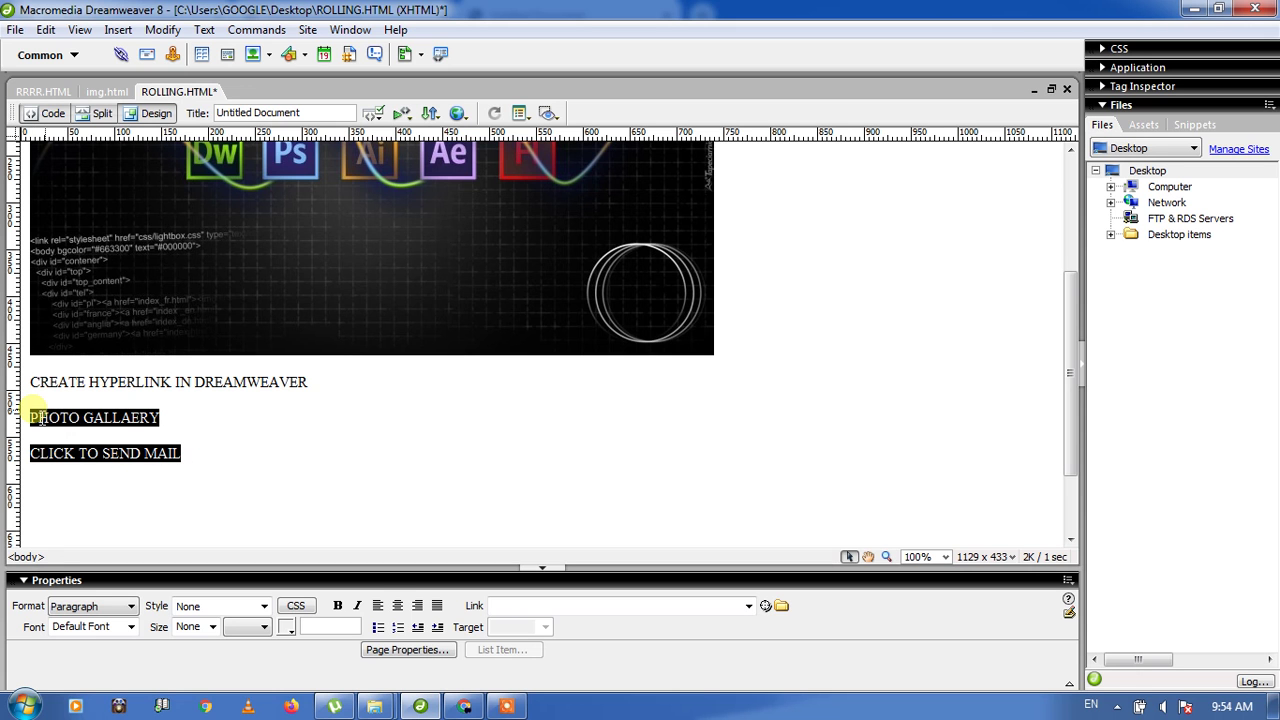
click(398, 607)
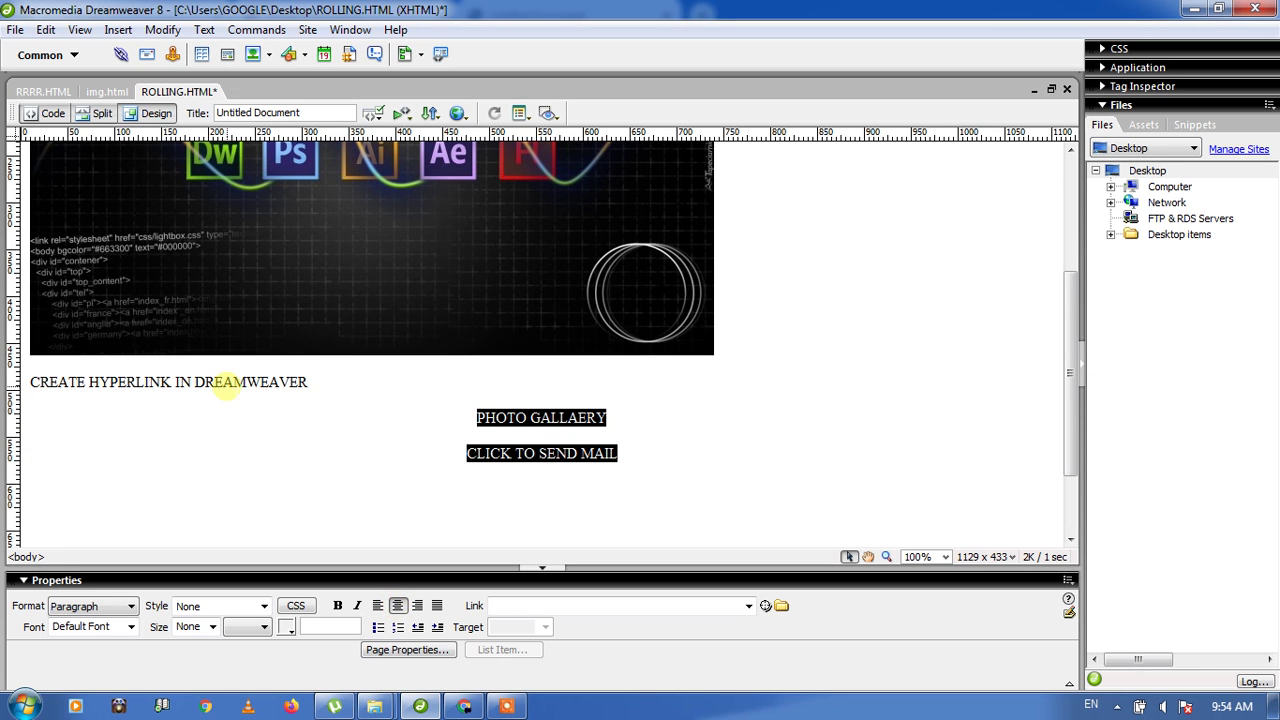
triple_click(227, 382)
click(398, 607)
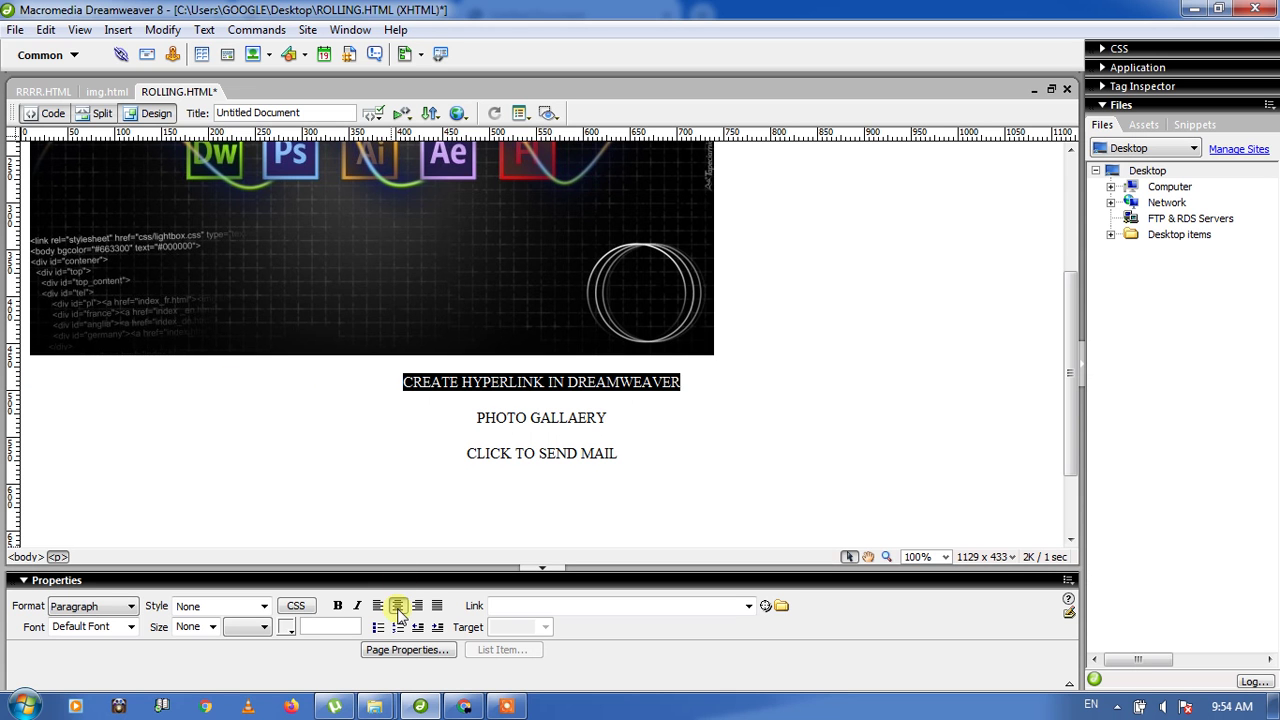
Step: Make the CREATE HYPERLINK IN DREAMWEAVER heading bold and red #FF0000
click(337, 606)
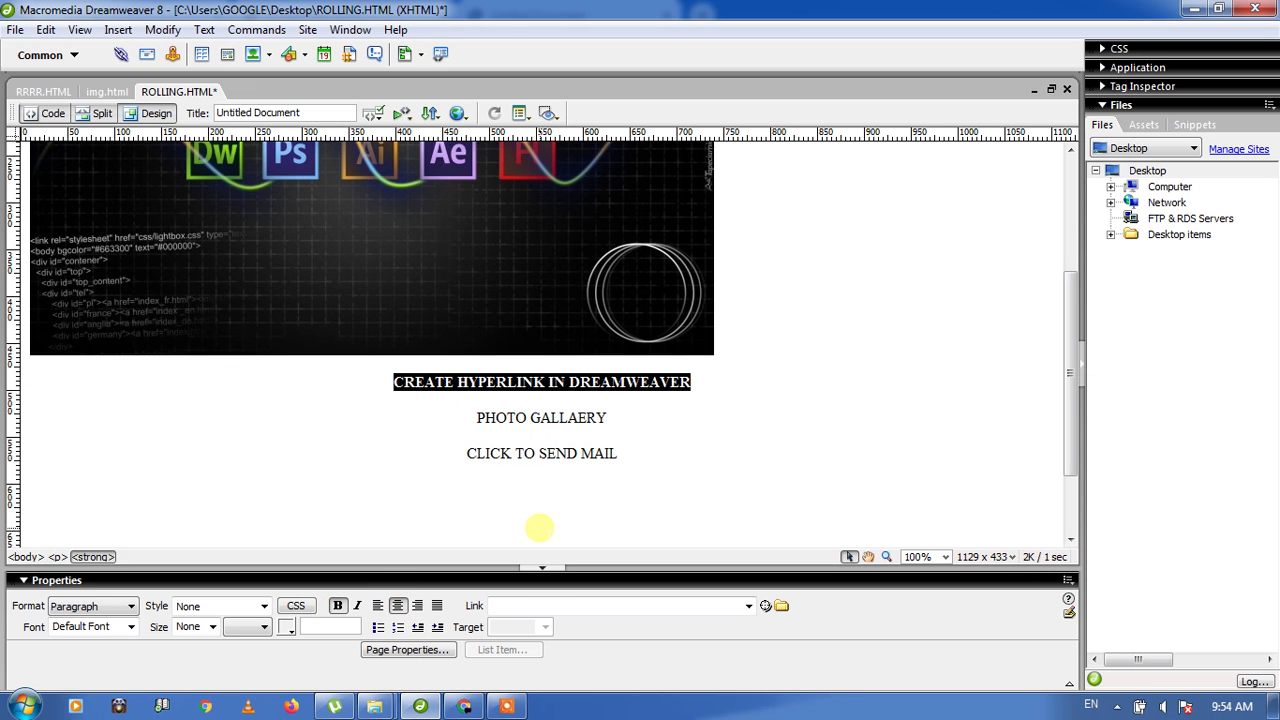
click(288, 630)
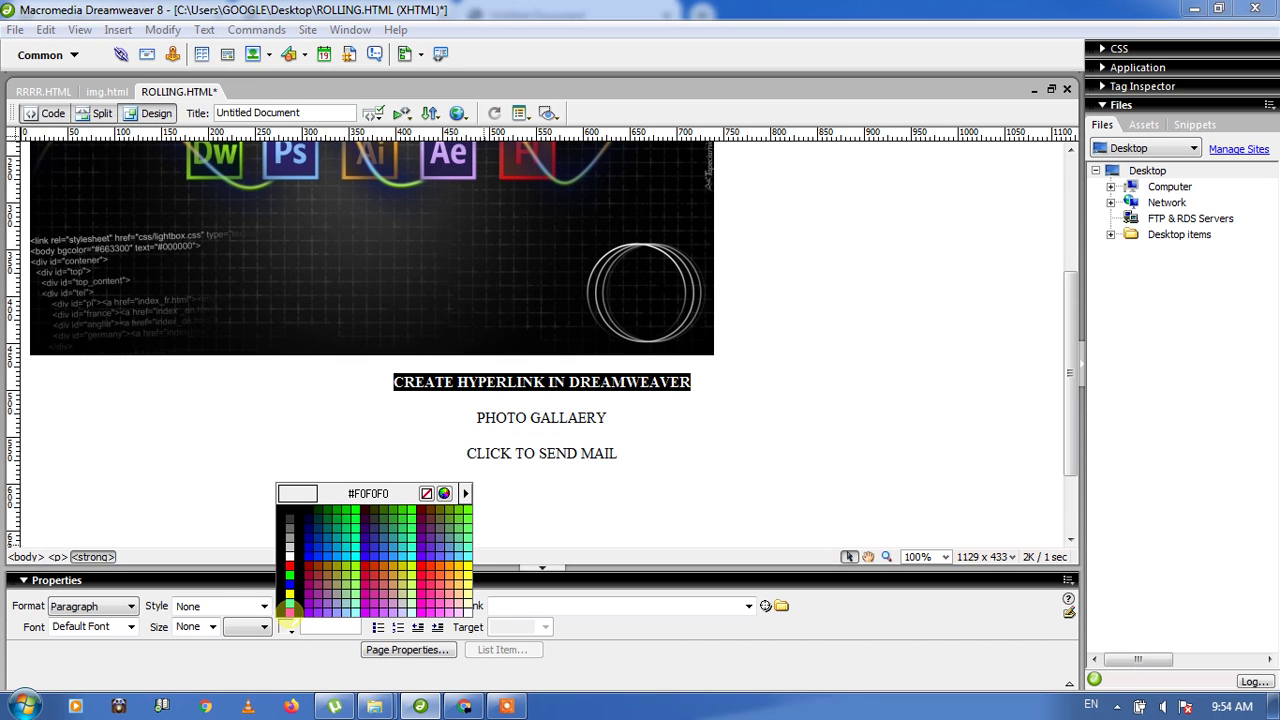
click(289, 567)
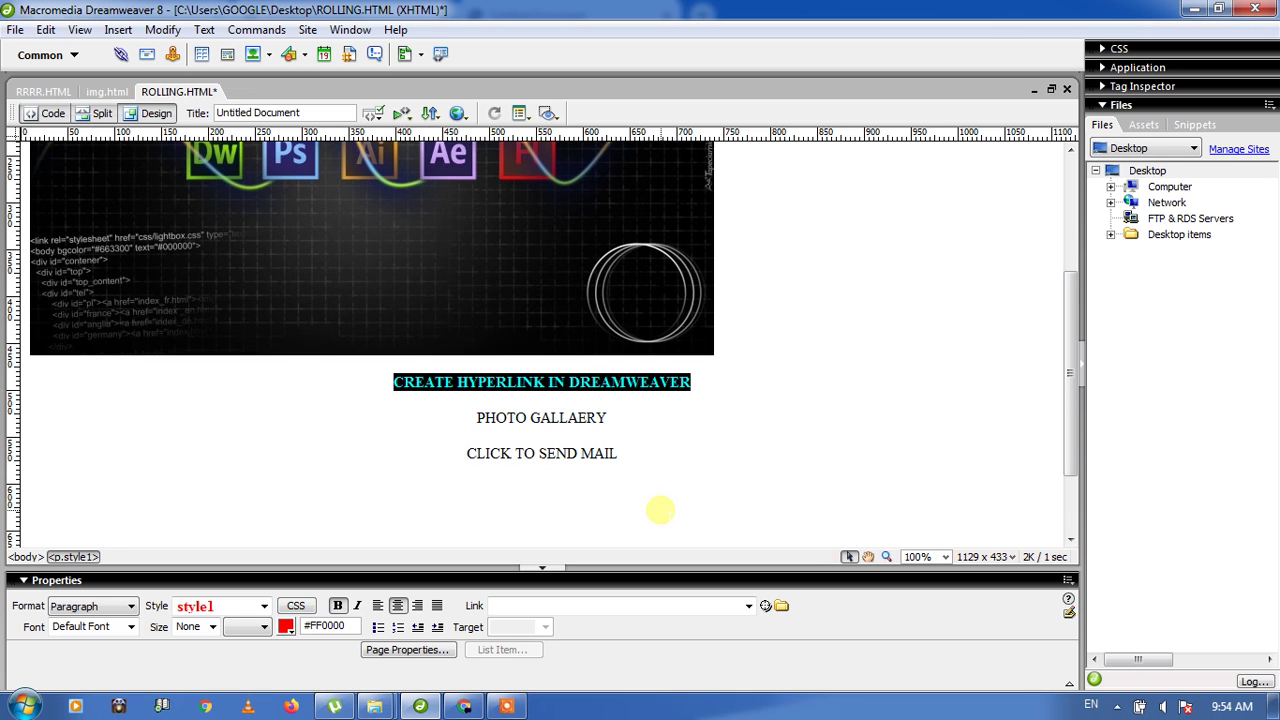
click(664, 422)
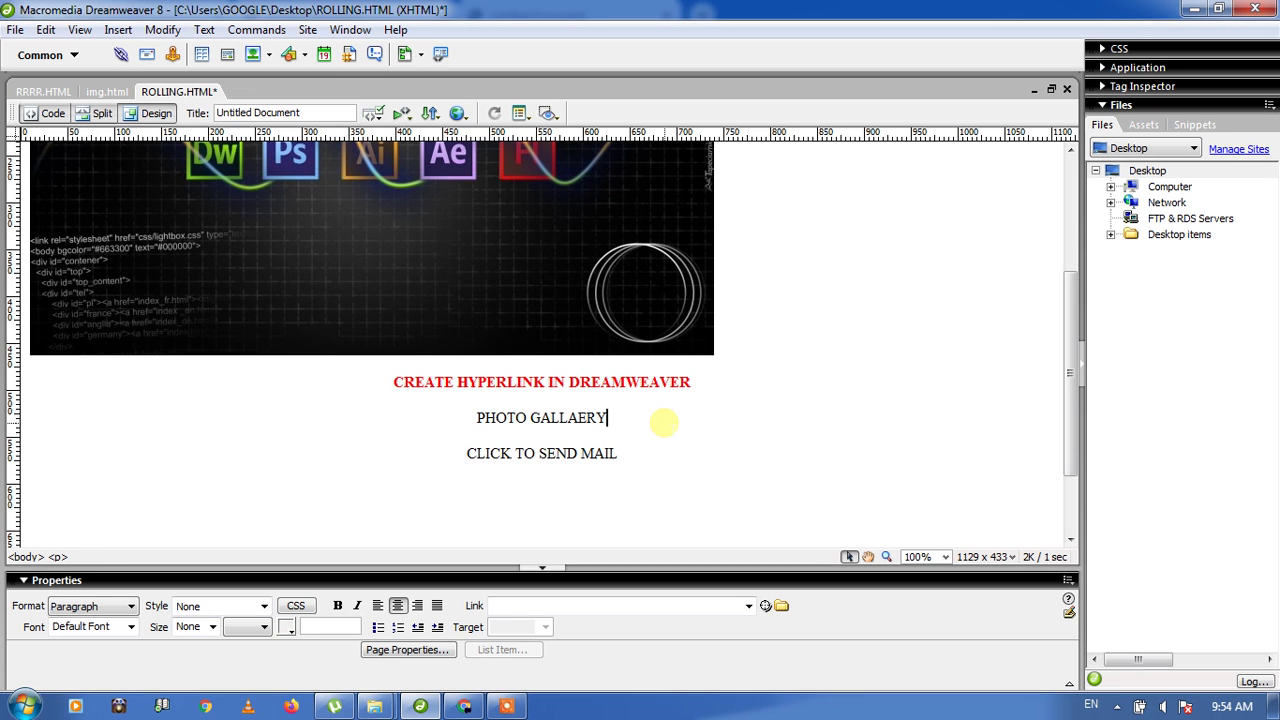
Step: Select the PHOTO GALLAERY text and open the Browse for File chooser for its link
click(621, 453)
drag(621, 453, 536, 421)
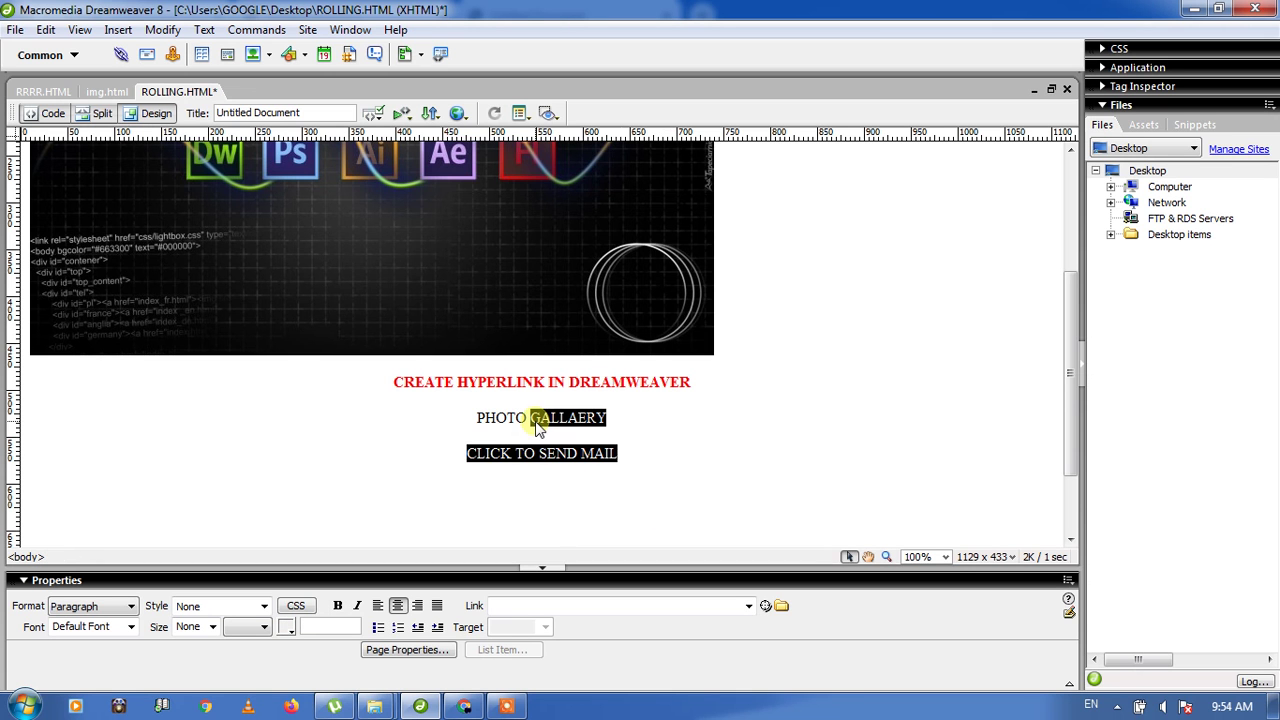
click(606, 419)
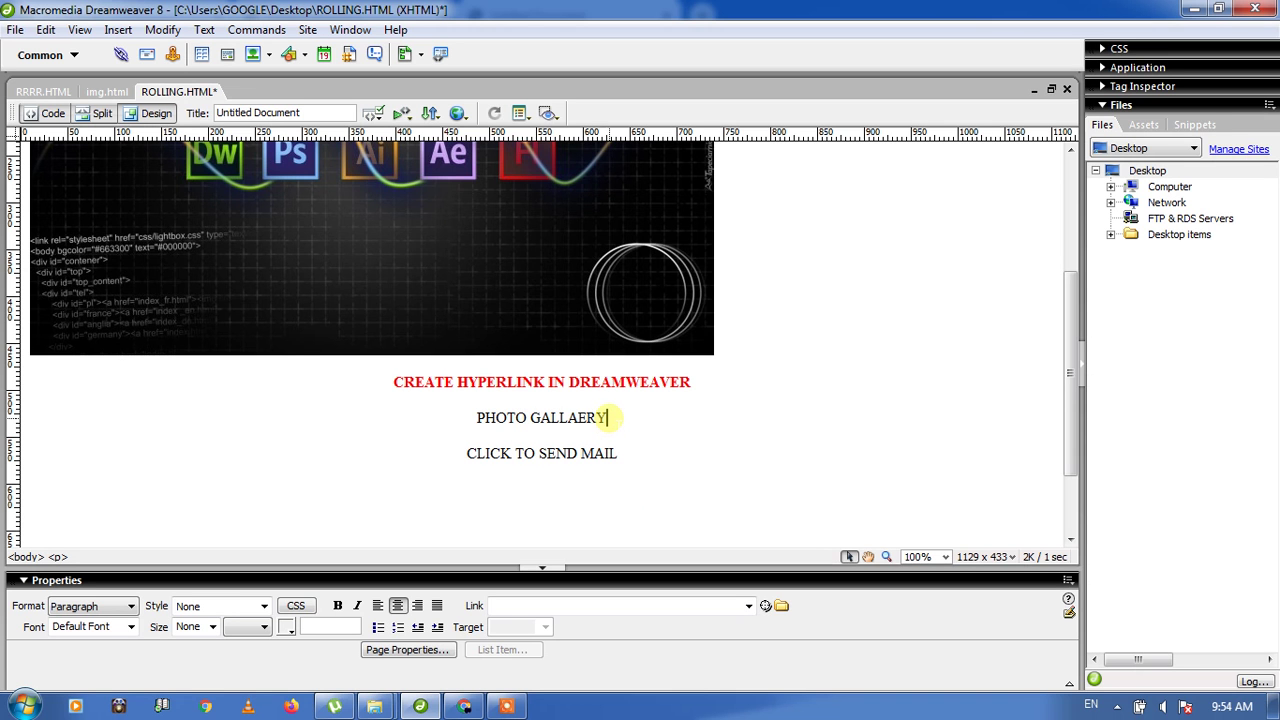
drag(607, 417, 481, 423)
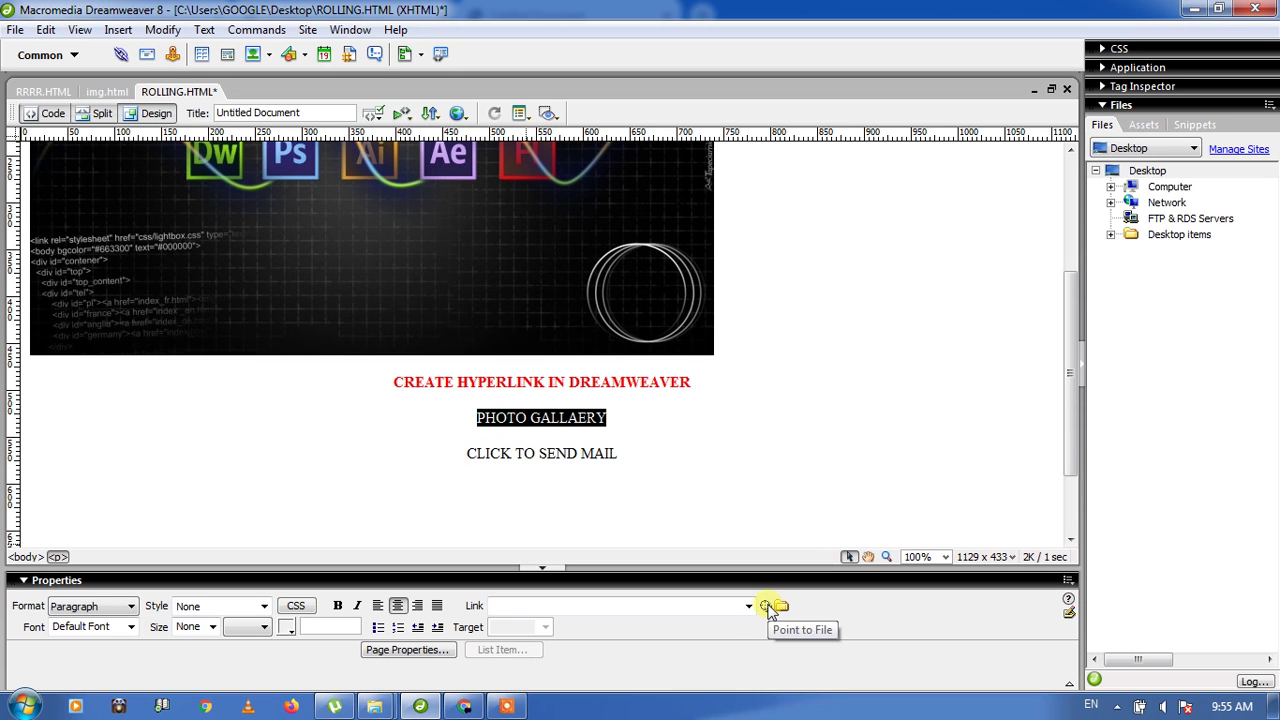
click(748, 606)
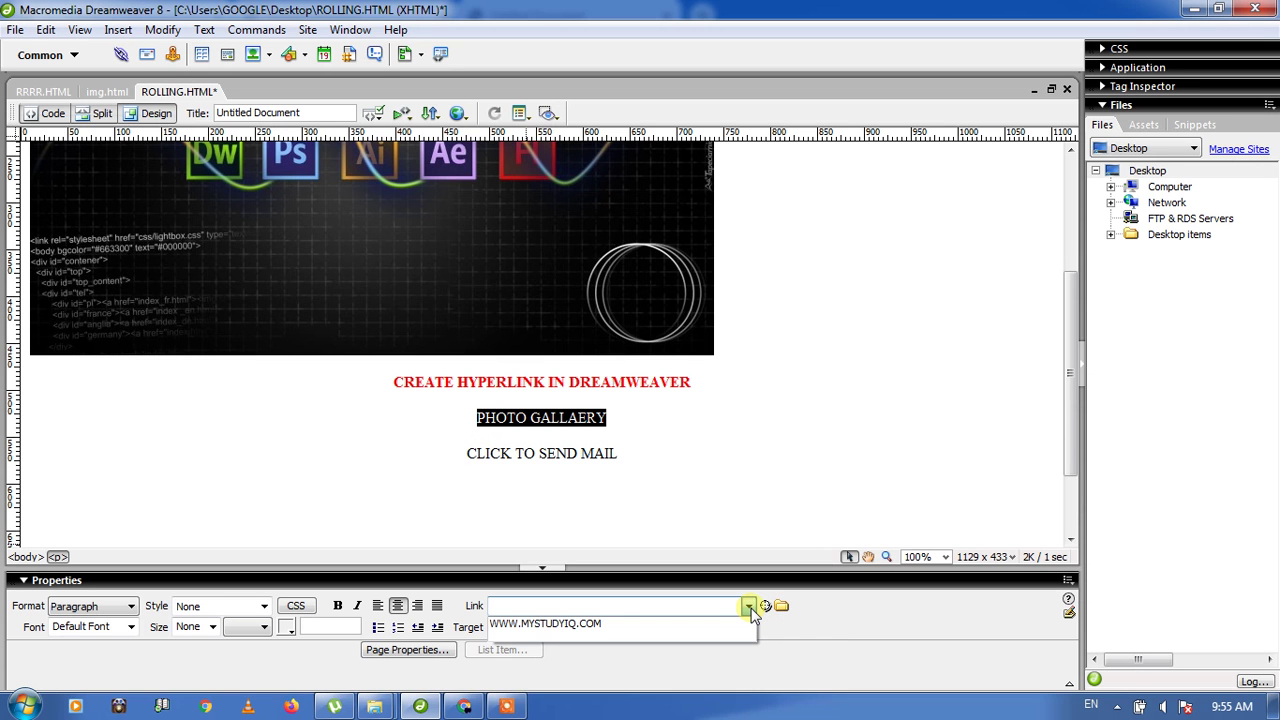
click(750, 609)
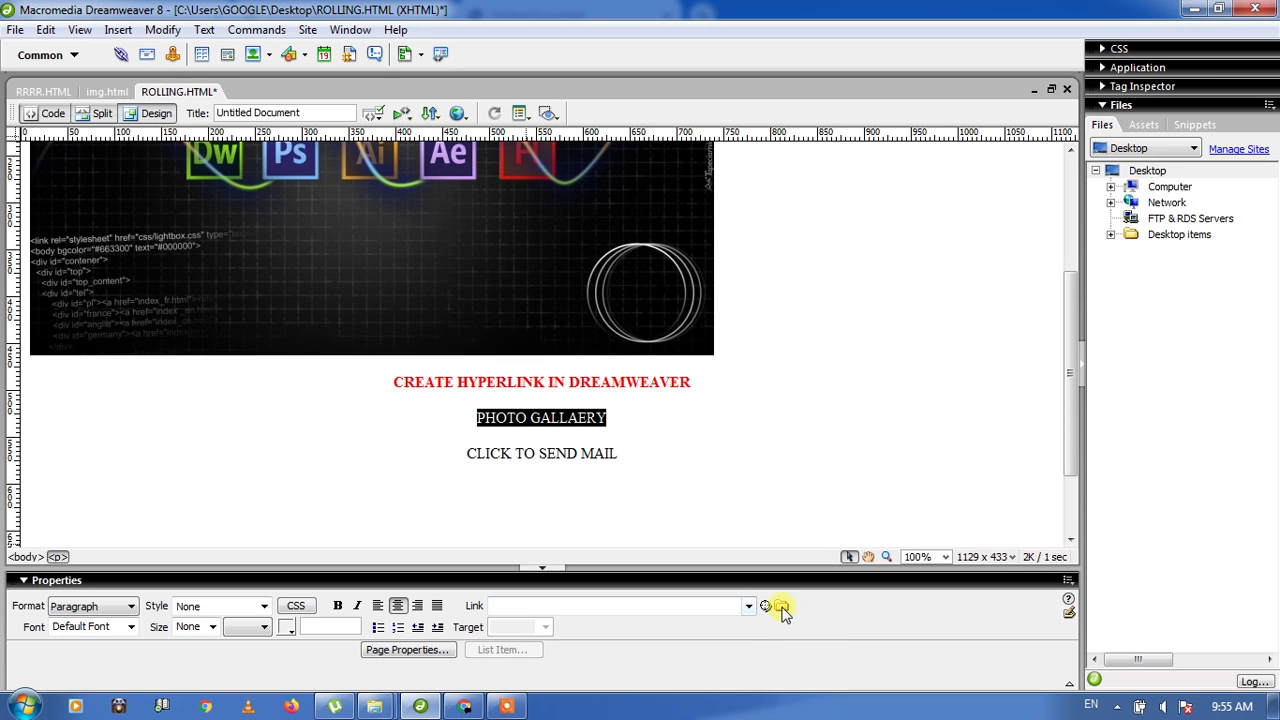
click(780, 607)
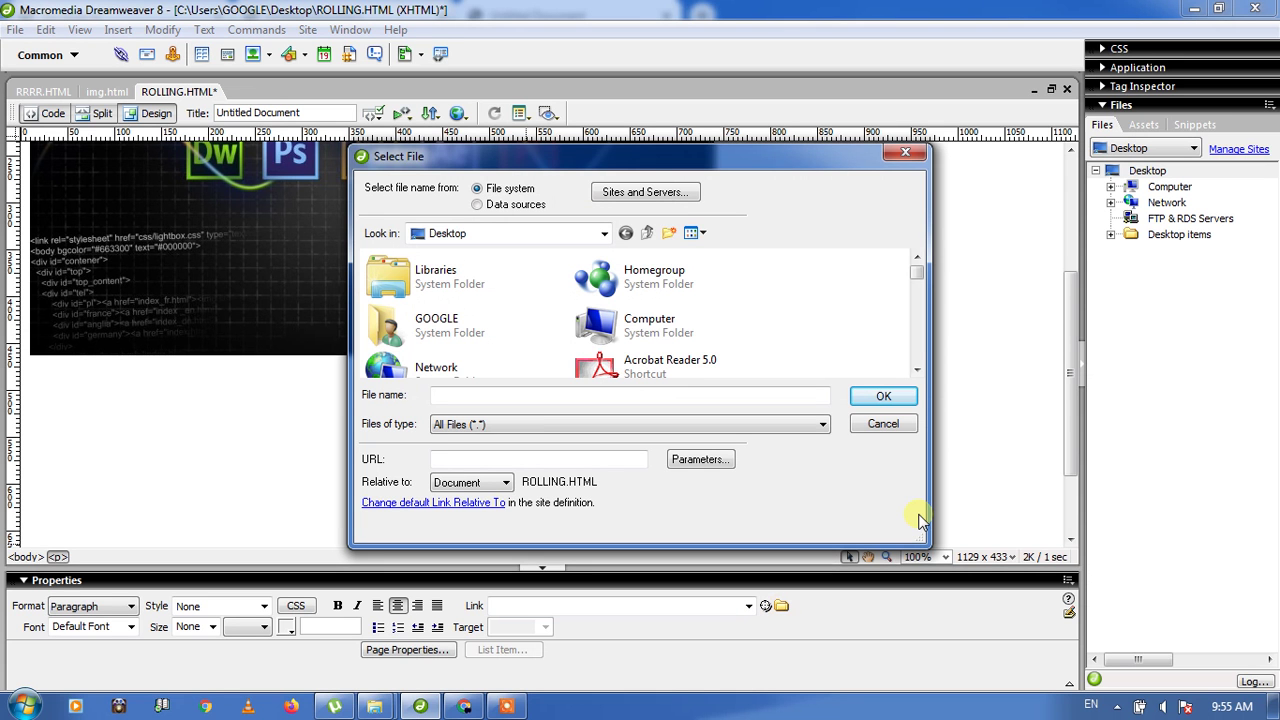
Step: Scroll the Desktop file list and choose img.html as the PHOTO GALLAERY link target
click(918, 371)
click(918, 371)
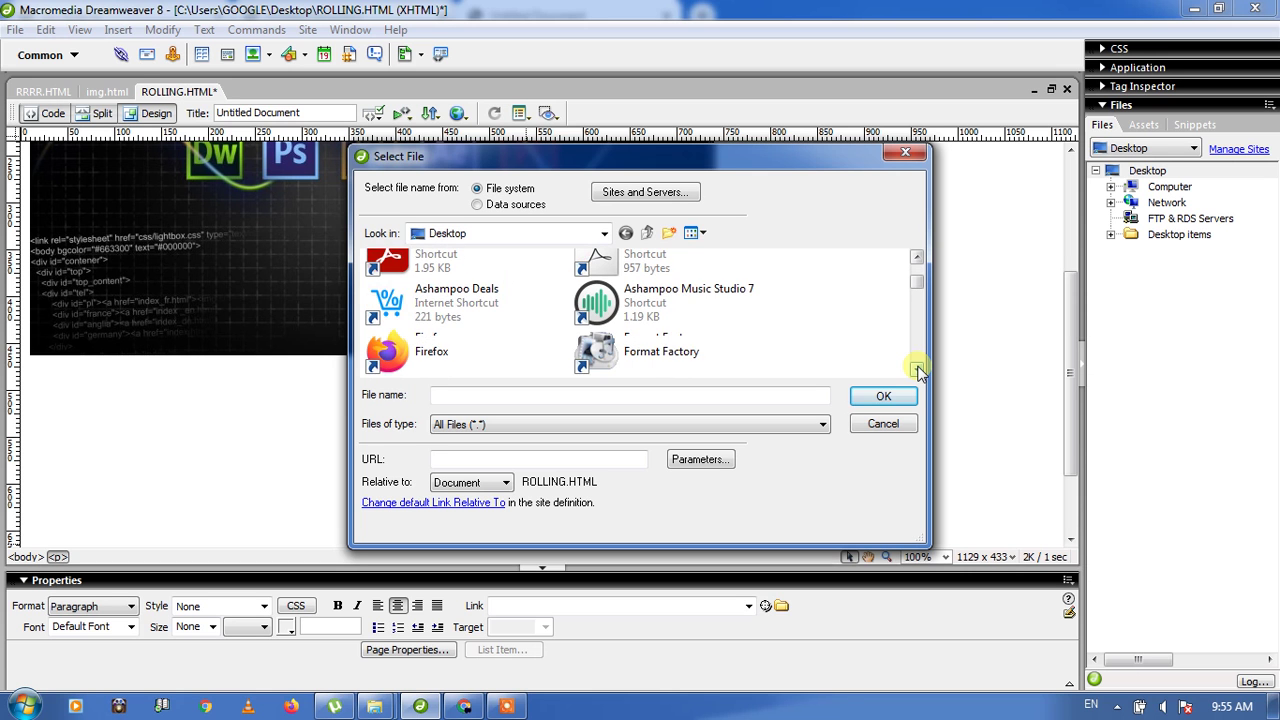
click(918, 371)
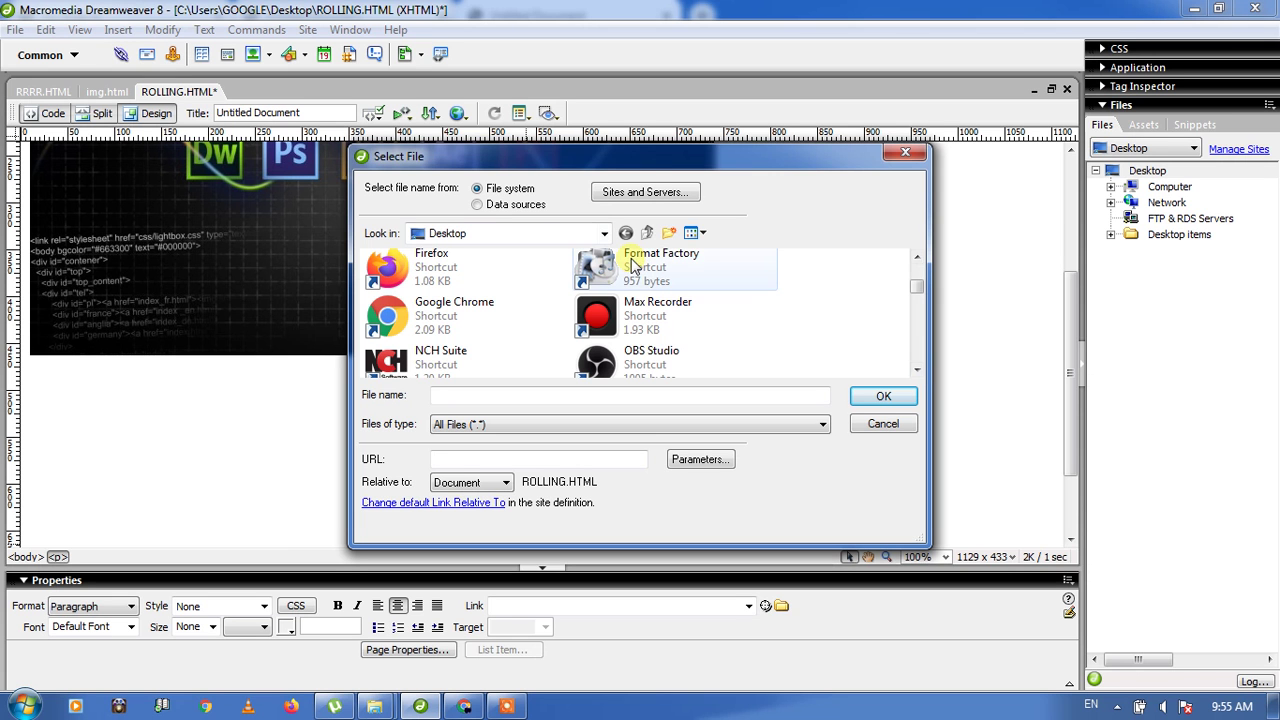
click(917, 258)
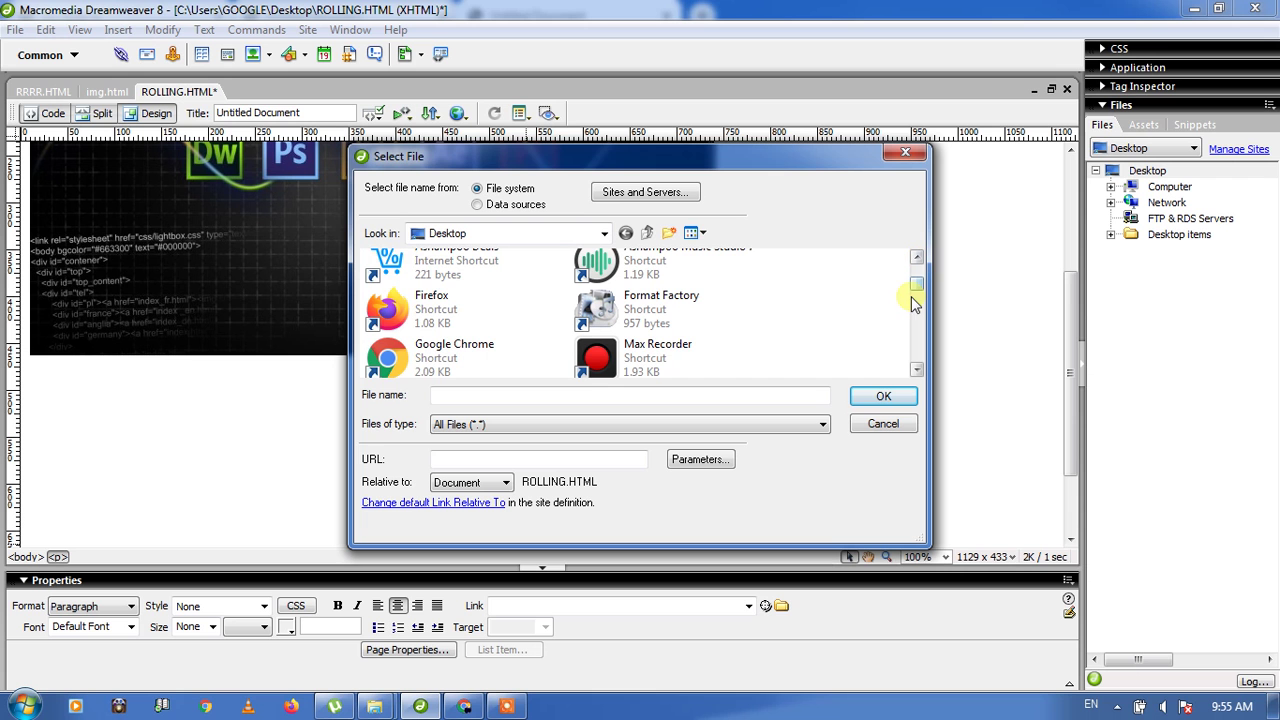
click(917, 370)
click(917, 370)
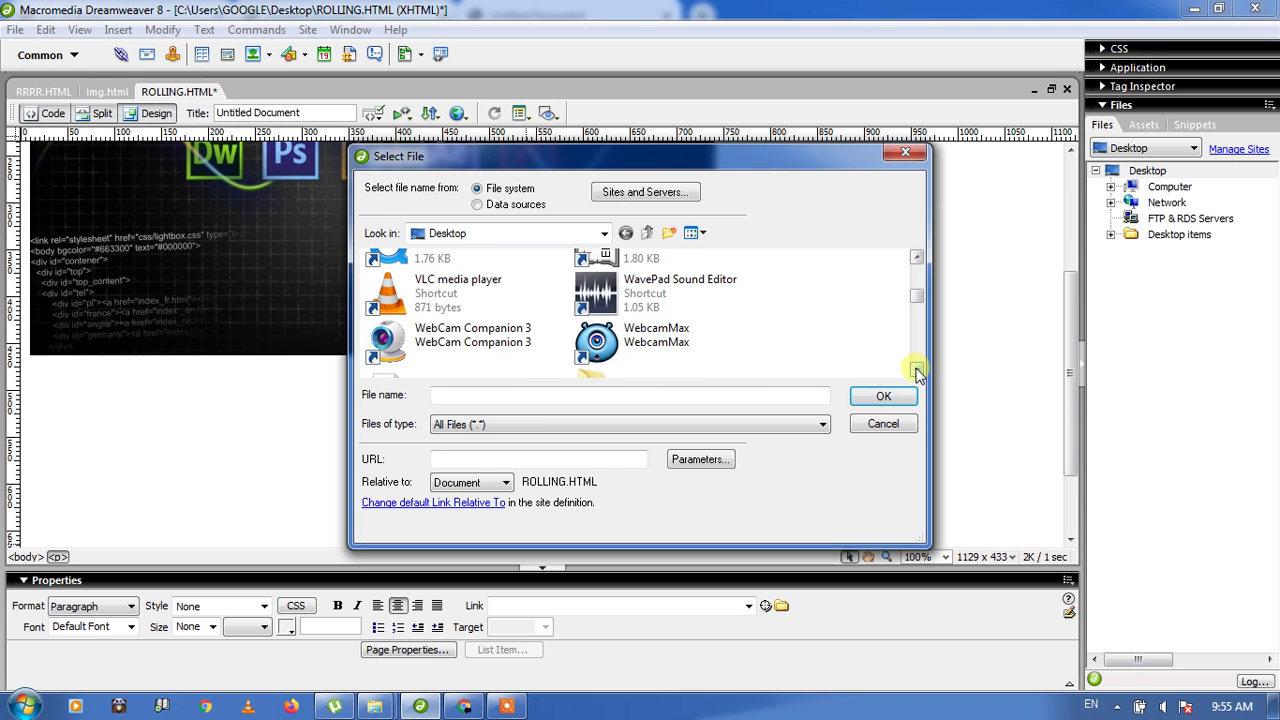
click(917, 370)
click(917, 370)
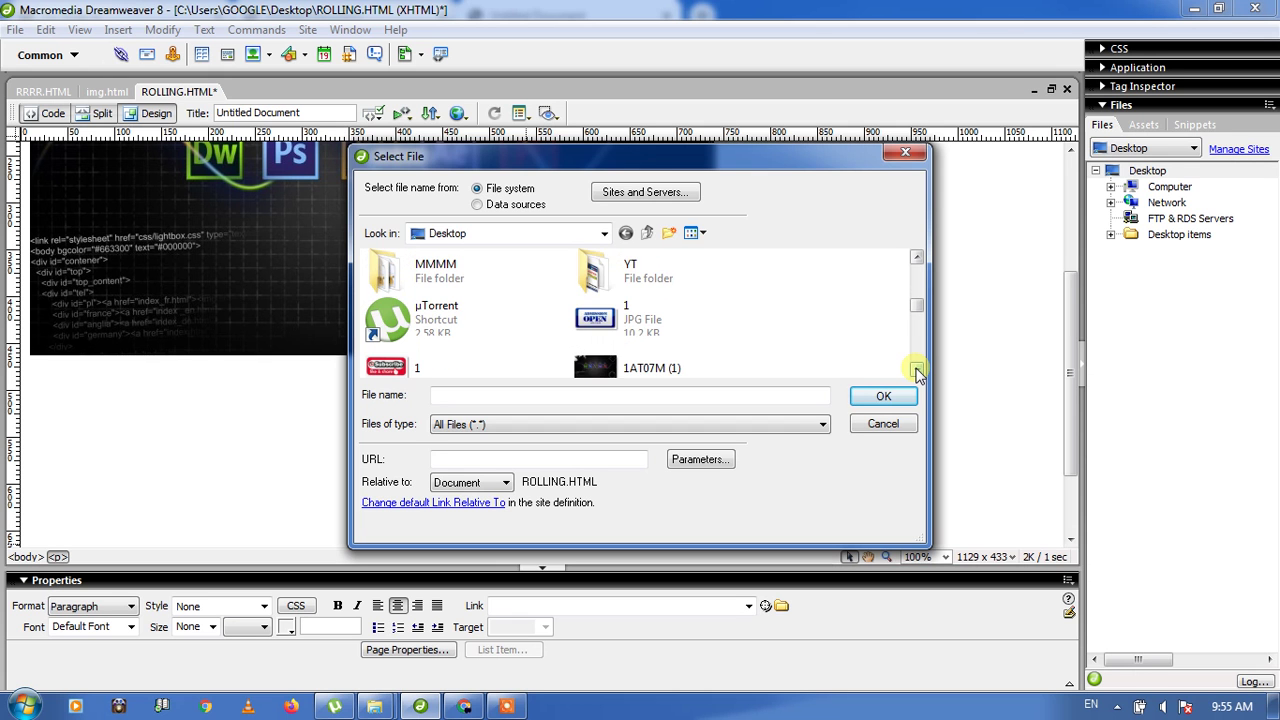
click(917, 370)
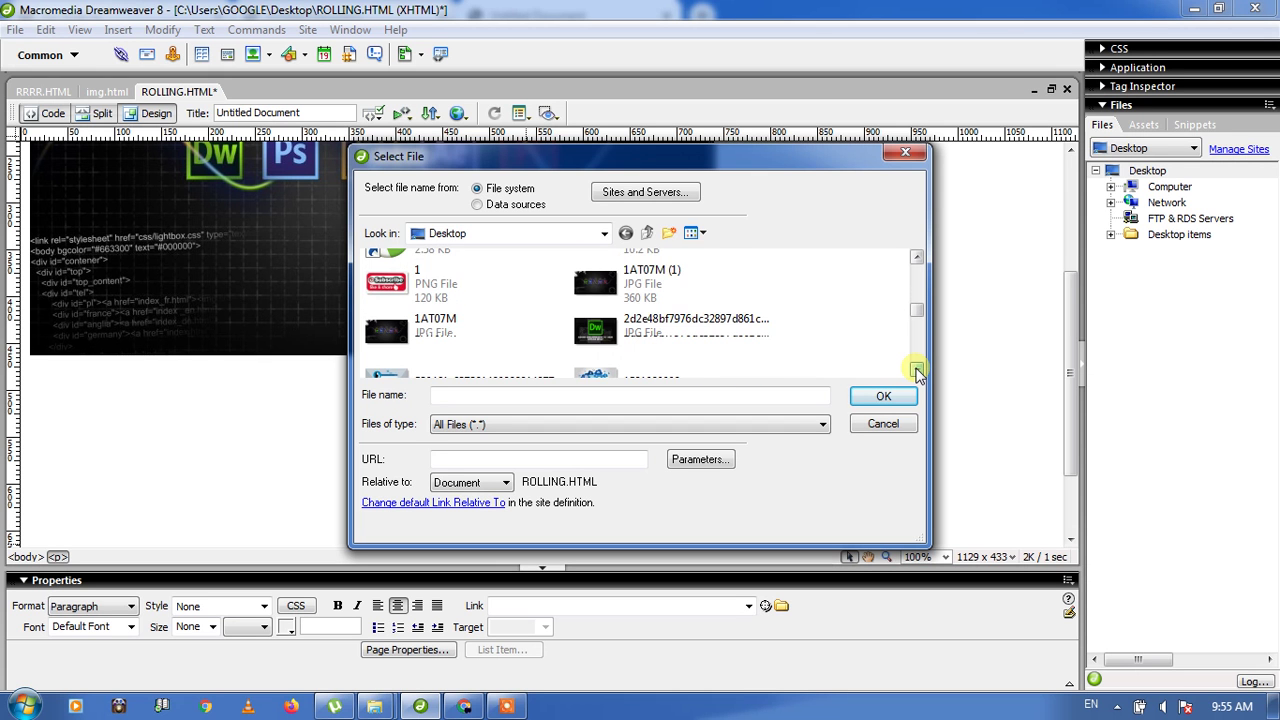
click(917, 370)
click(917, 370)
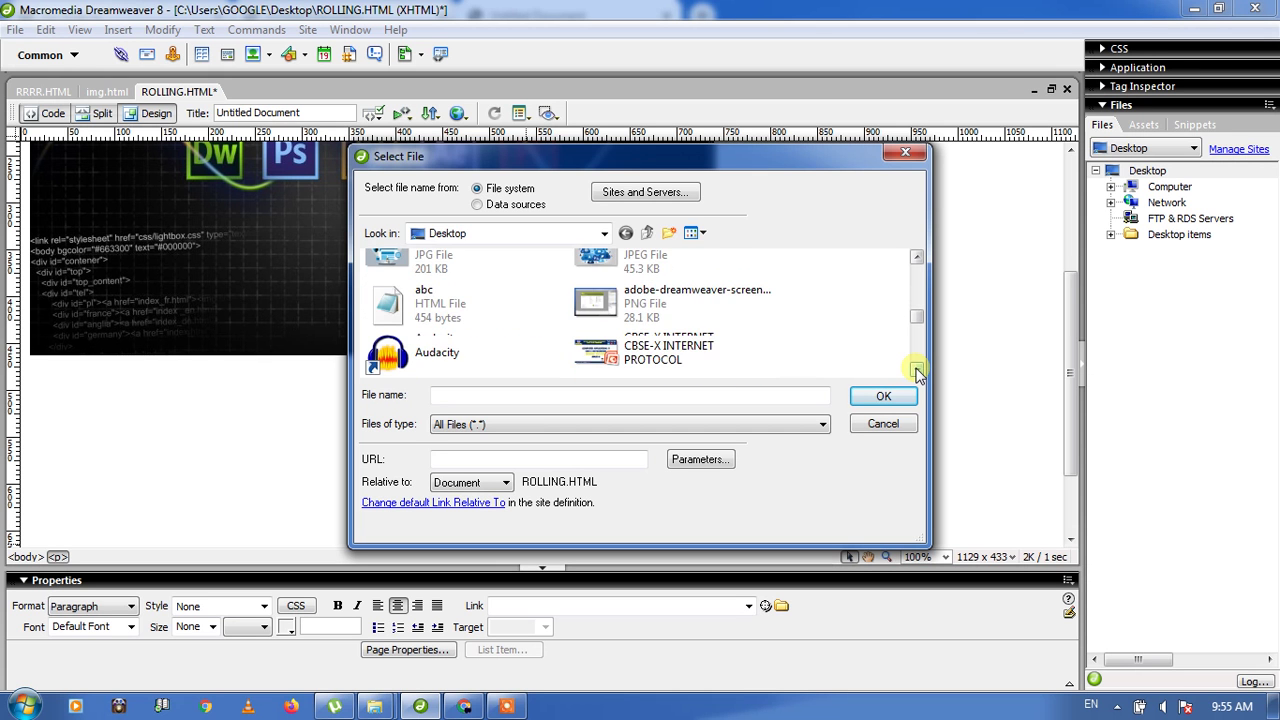
click(917, 370)
click(917, 370)
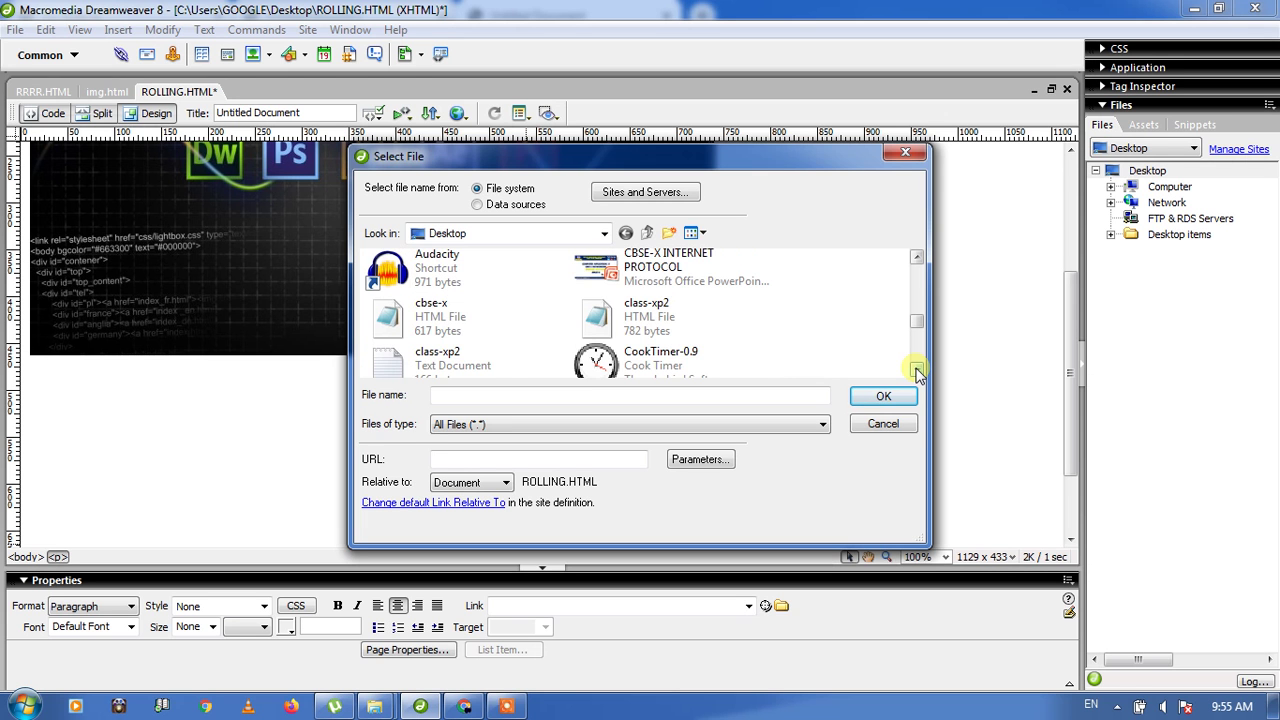
click(917, 370)
click(917, 370)
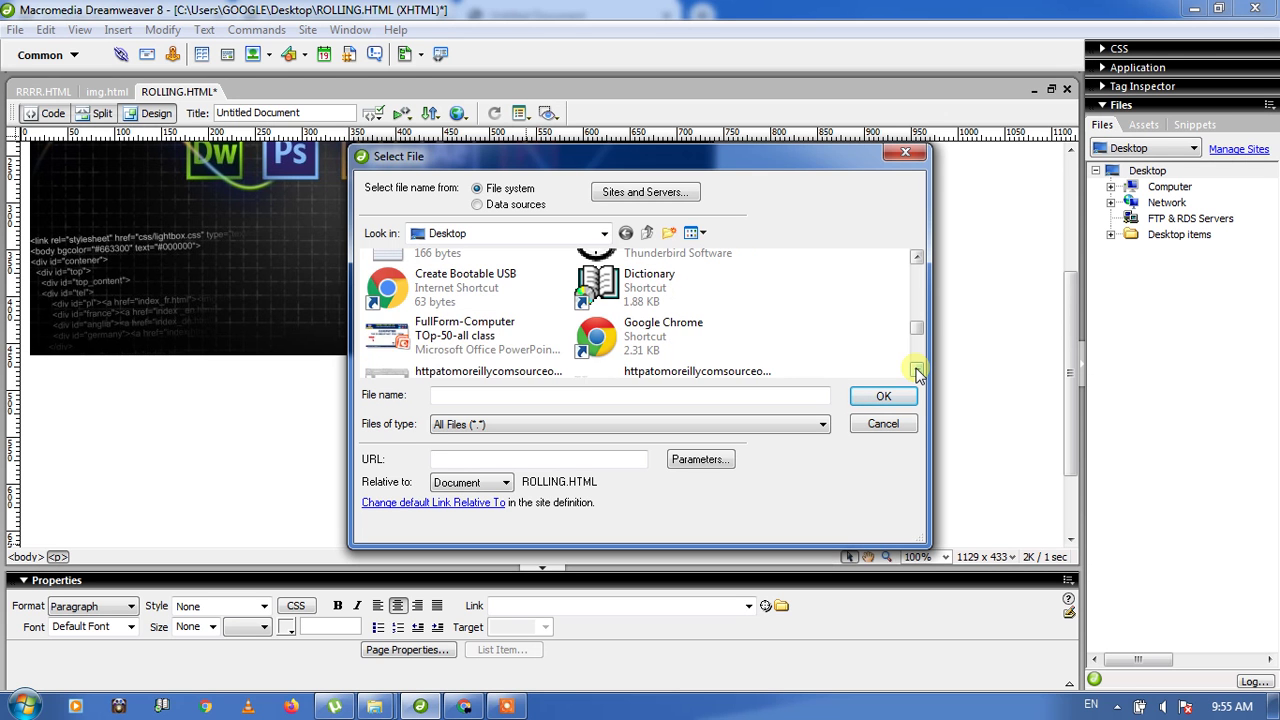
click(917, 370)
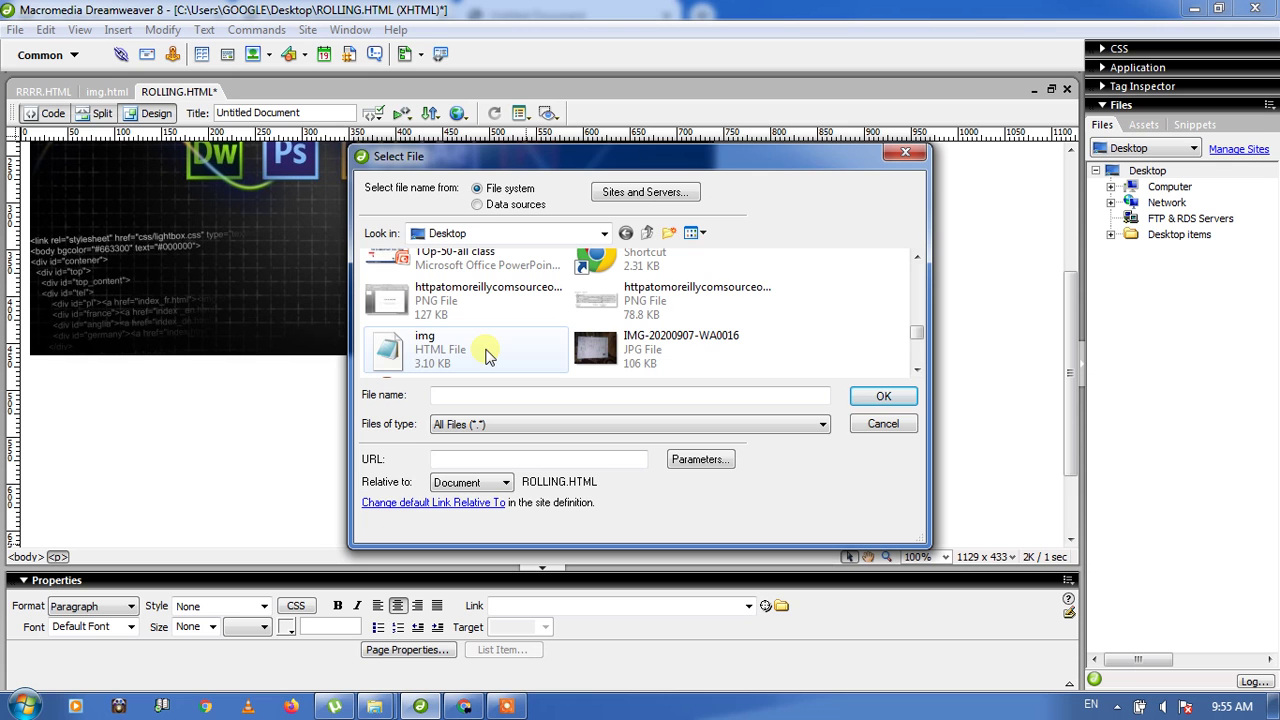
double_click(427, 355)
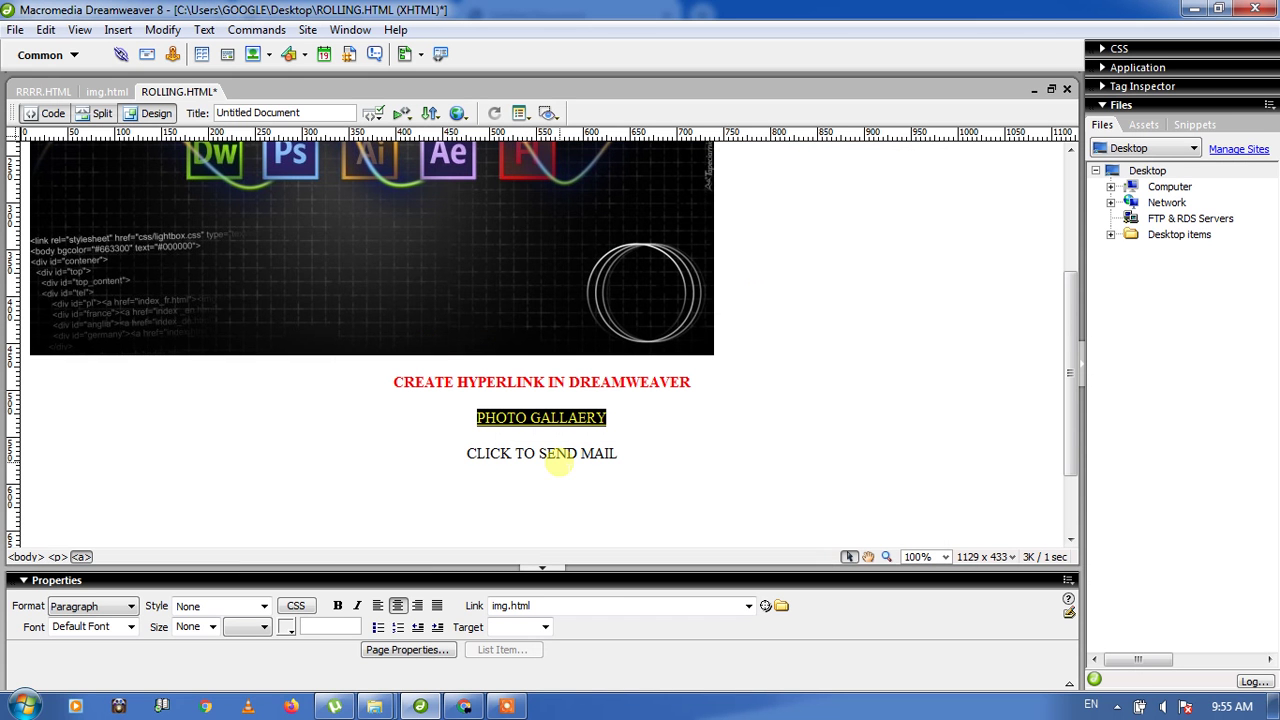
click(557, 456)
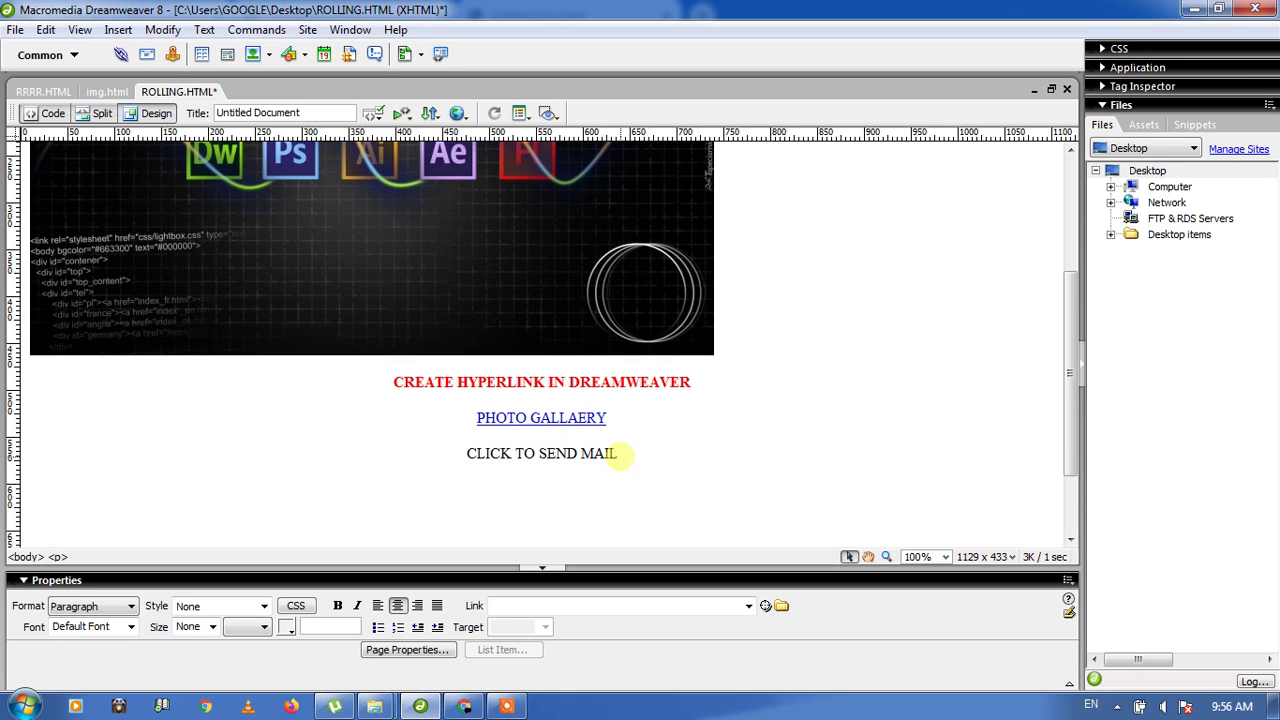
Step: Link the text CLICK TO SEND MAIL to the user's e-mail address
drag(620, 453, 468, 455)
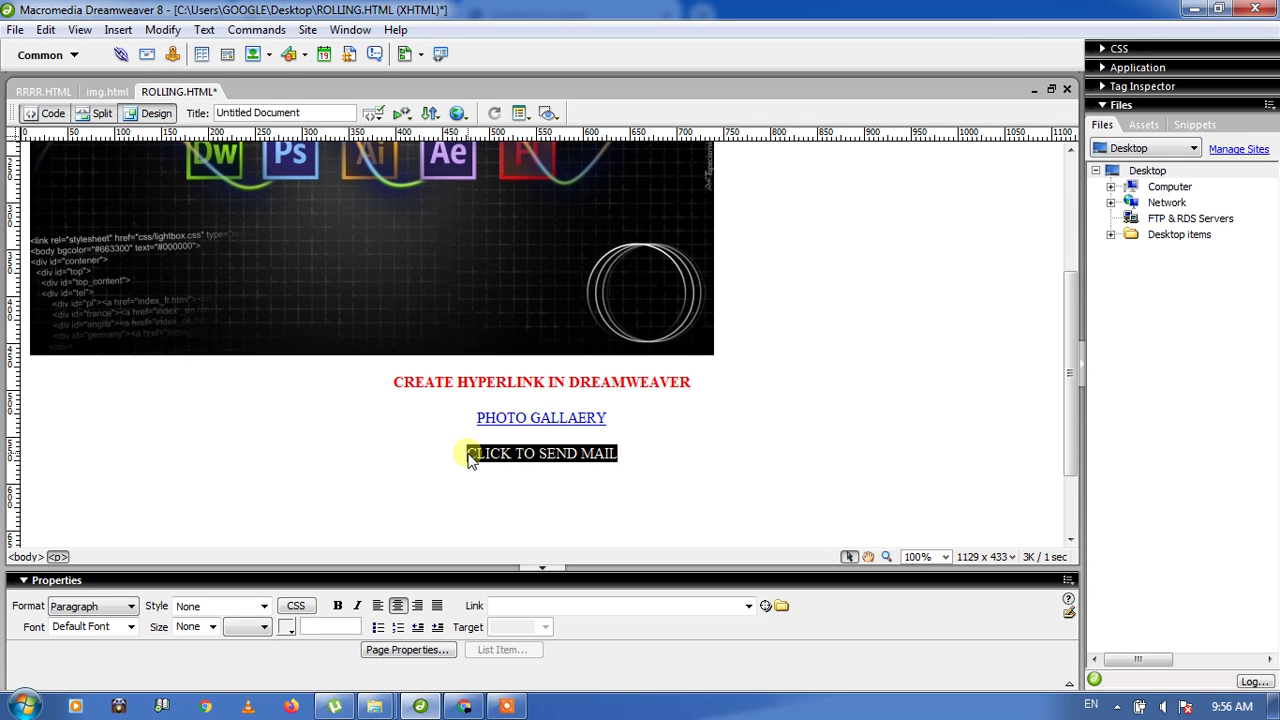
click(528, 605)
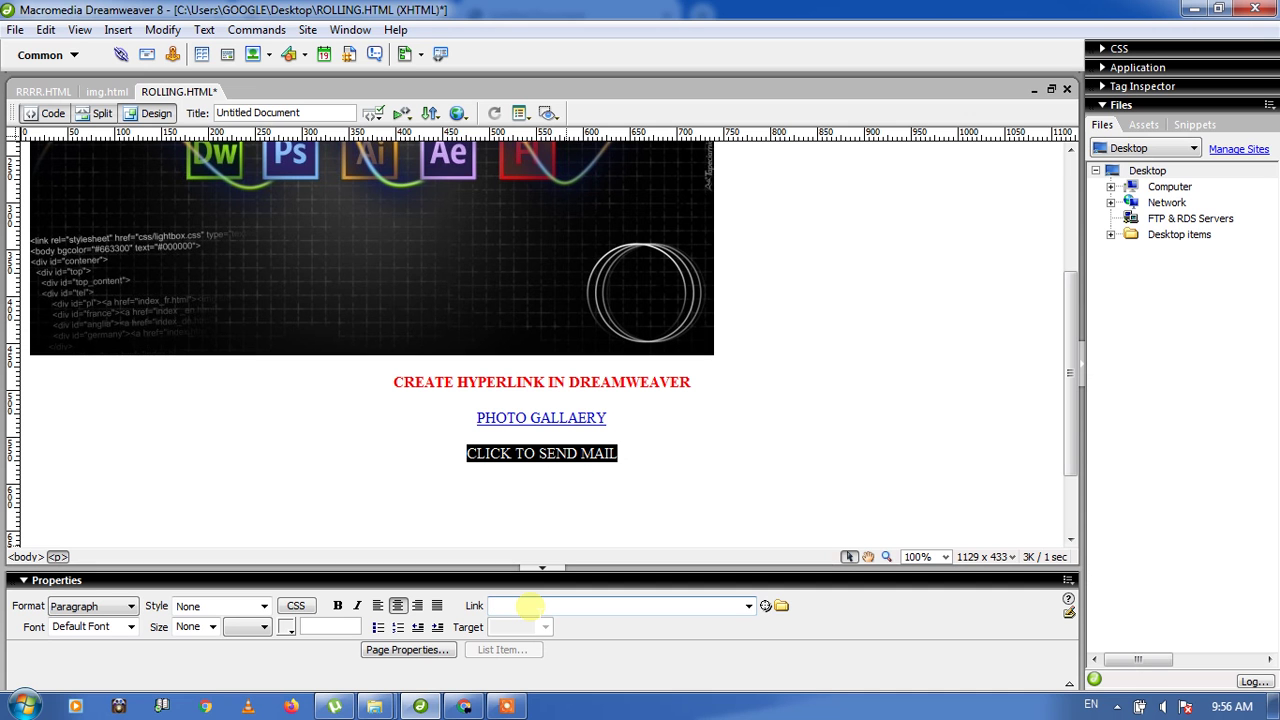
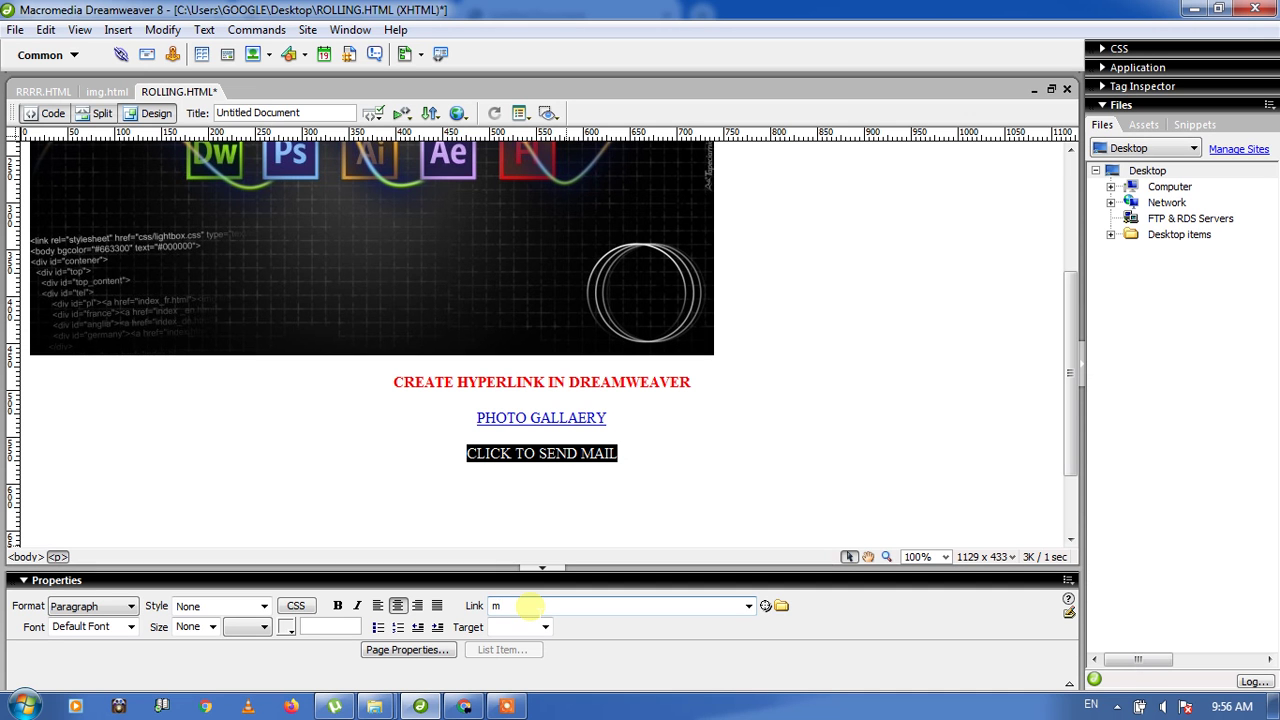
click(633, 497)
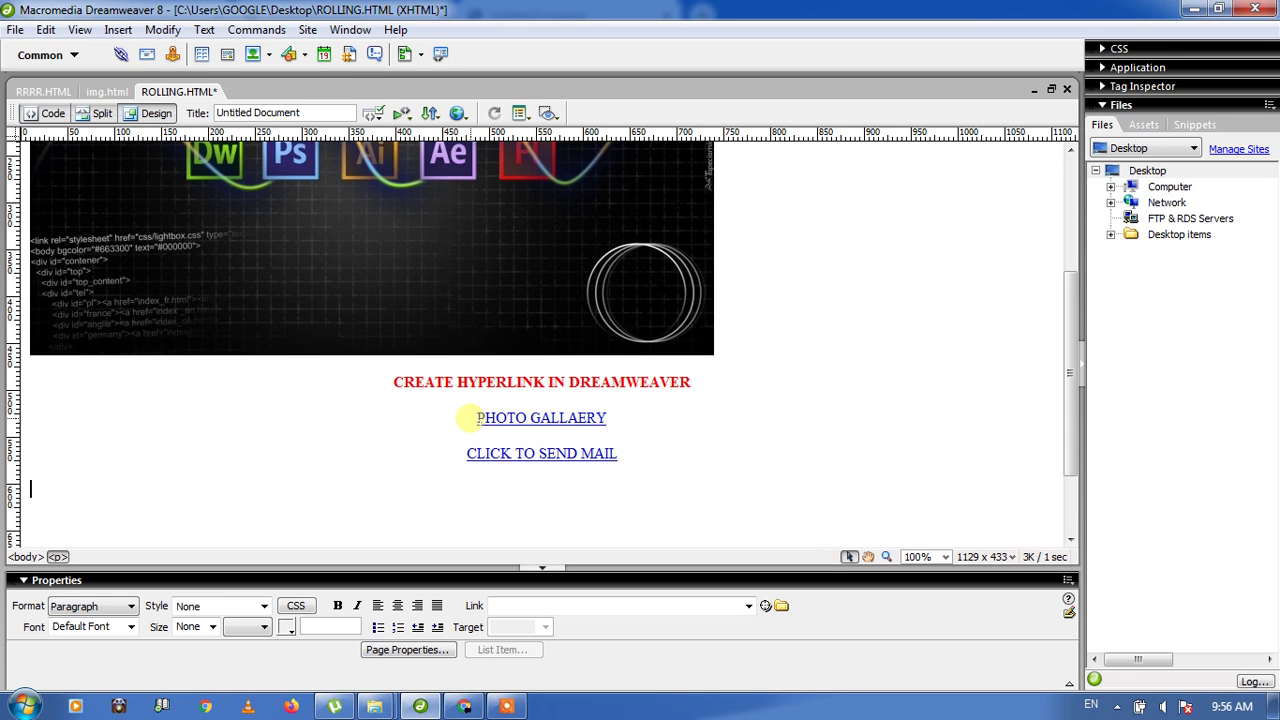
Step: Save ROLLING.HTML and bring up its preview in Google Chrome
click(14, 31)
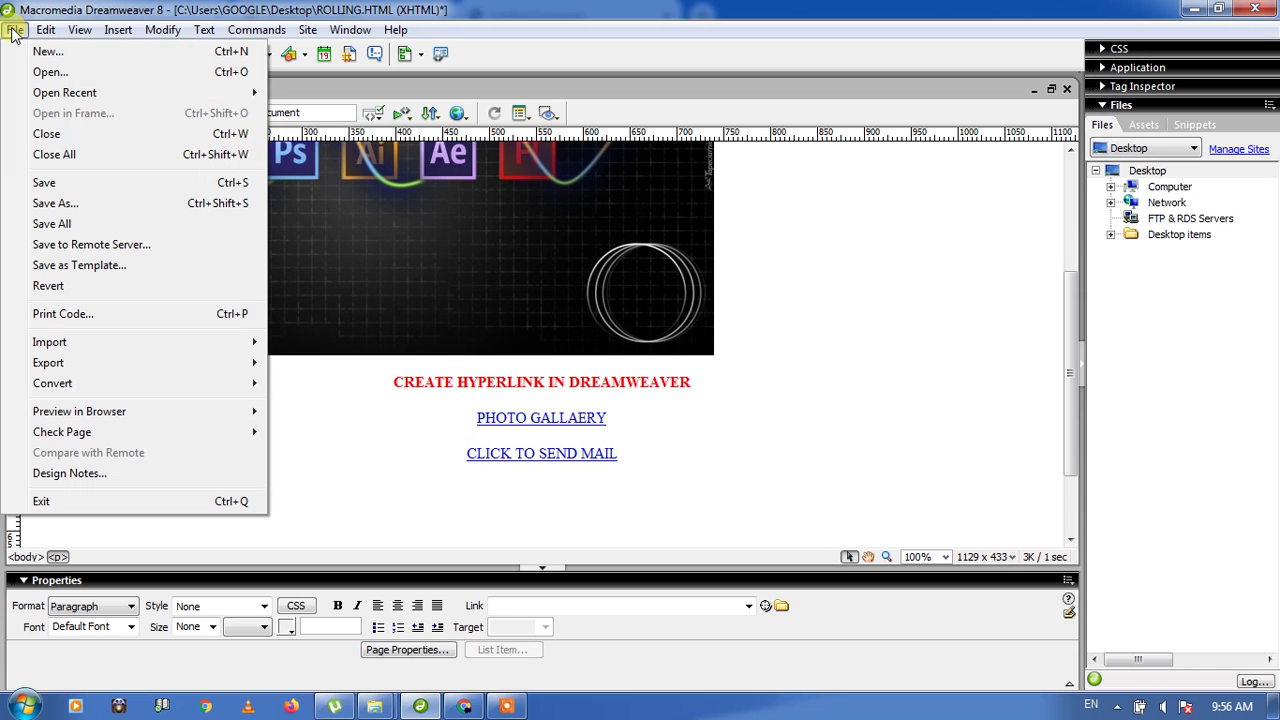
click(45, 183)
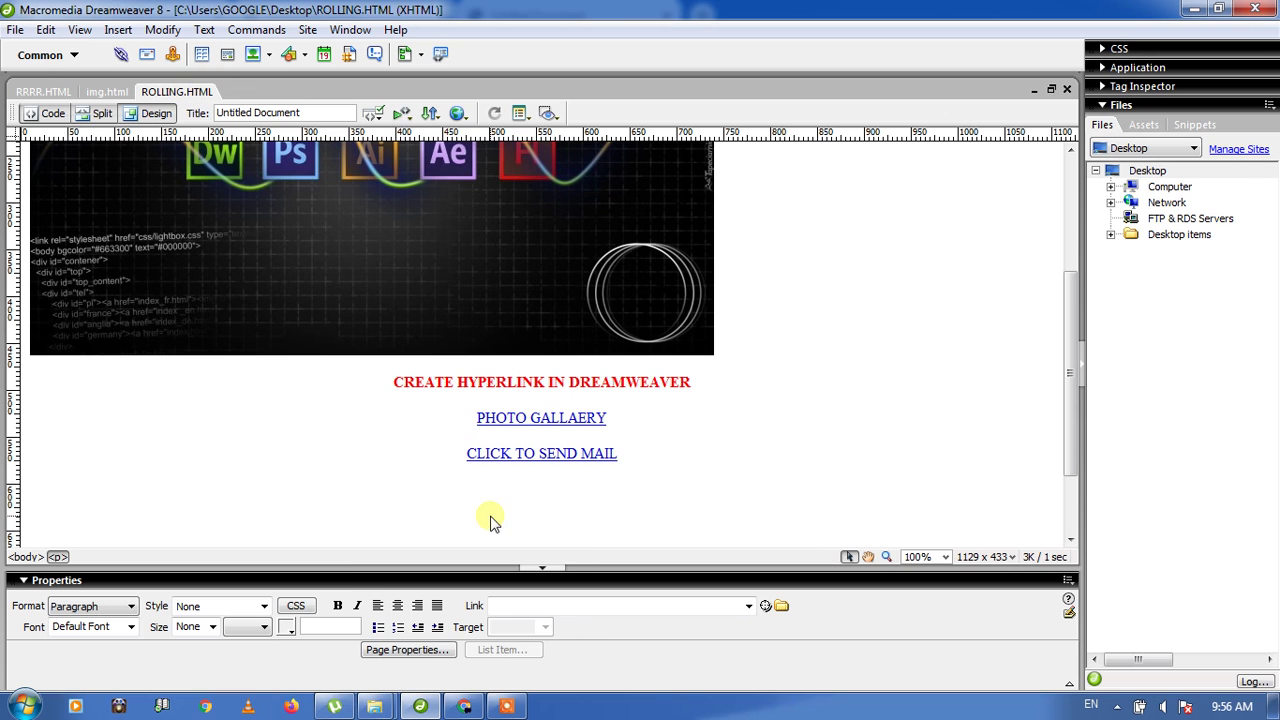
click(465, 706)
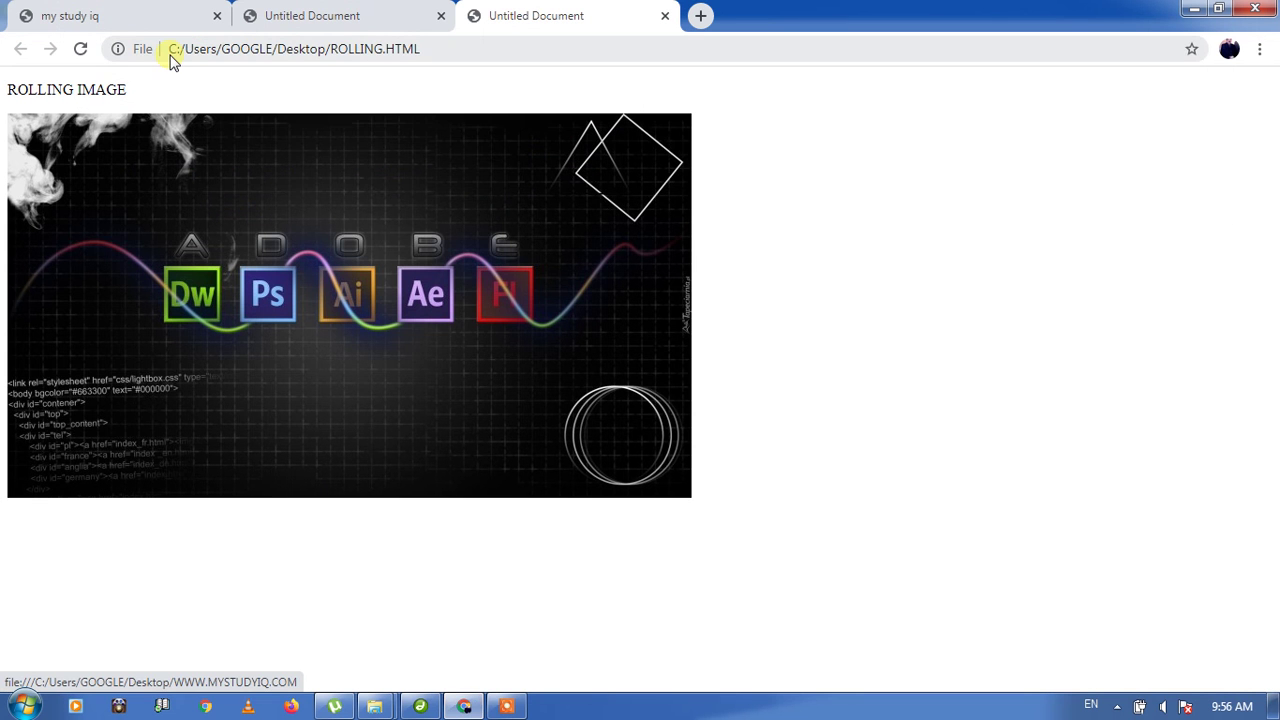
Step: Reload ROLLING.HTML, check that PHOTO GALLAERY opens img.html, then go back
click(80, 48)
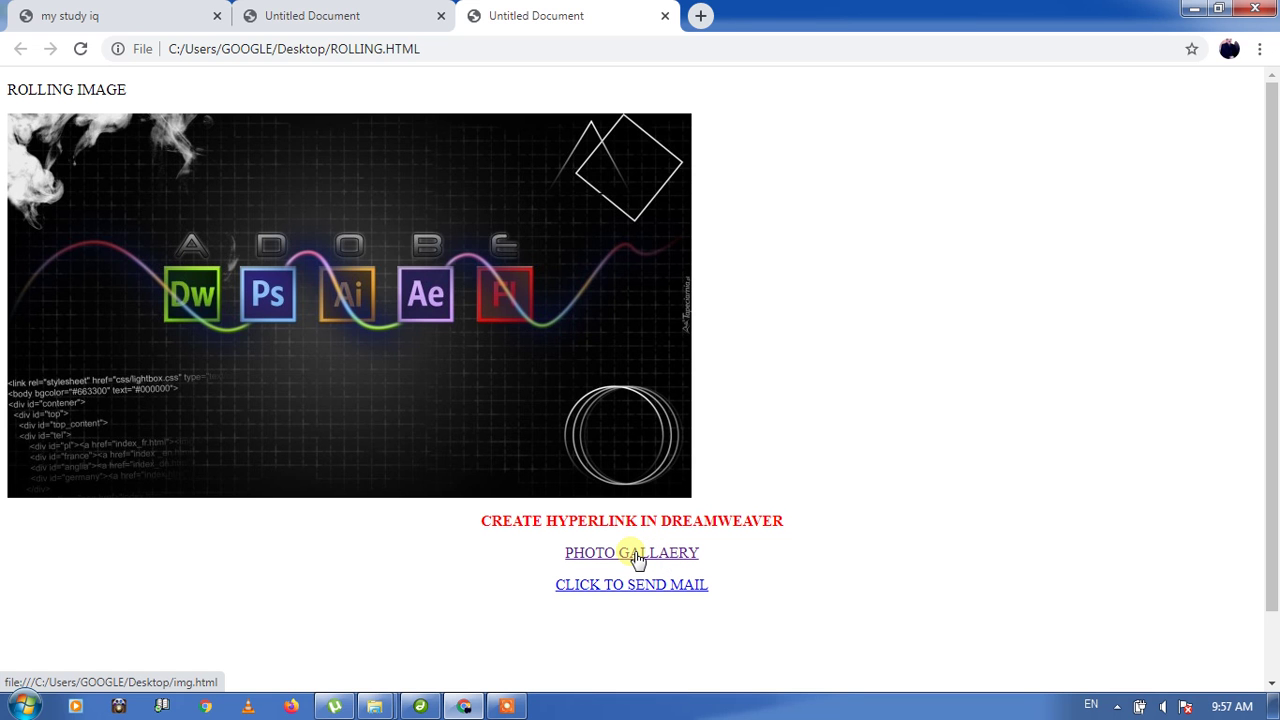
click(637, 556)
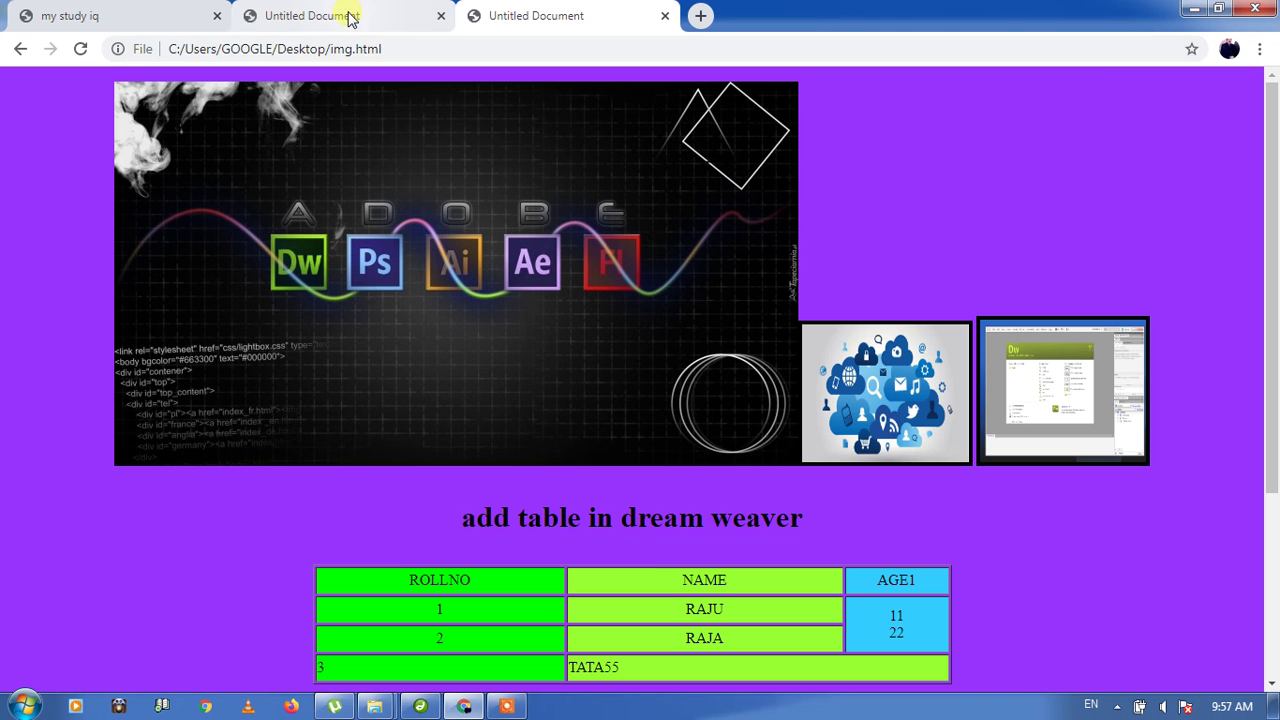
click(355, 17)
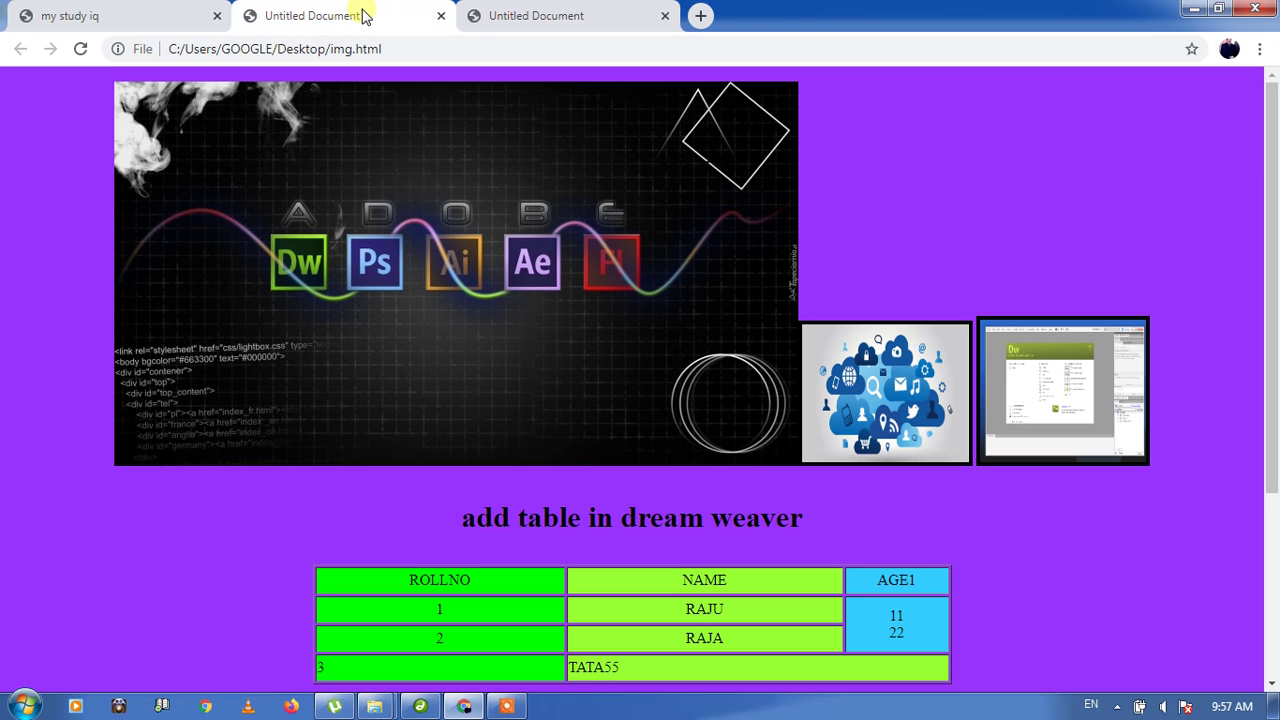
key(ctrl+Tab)
click(21, 49)
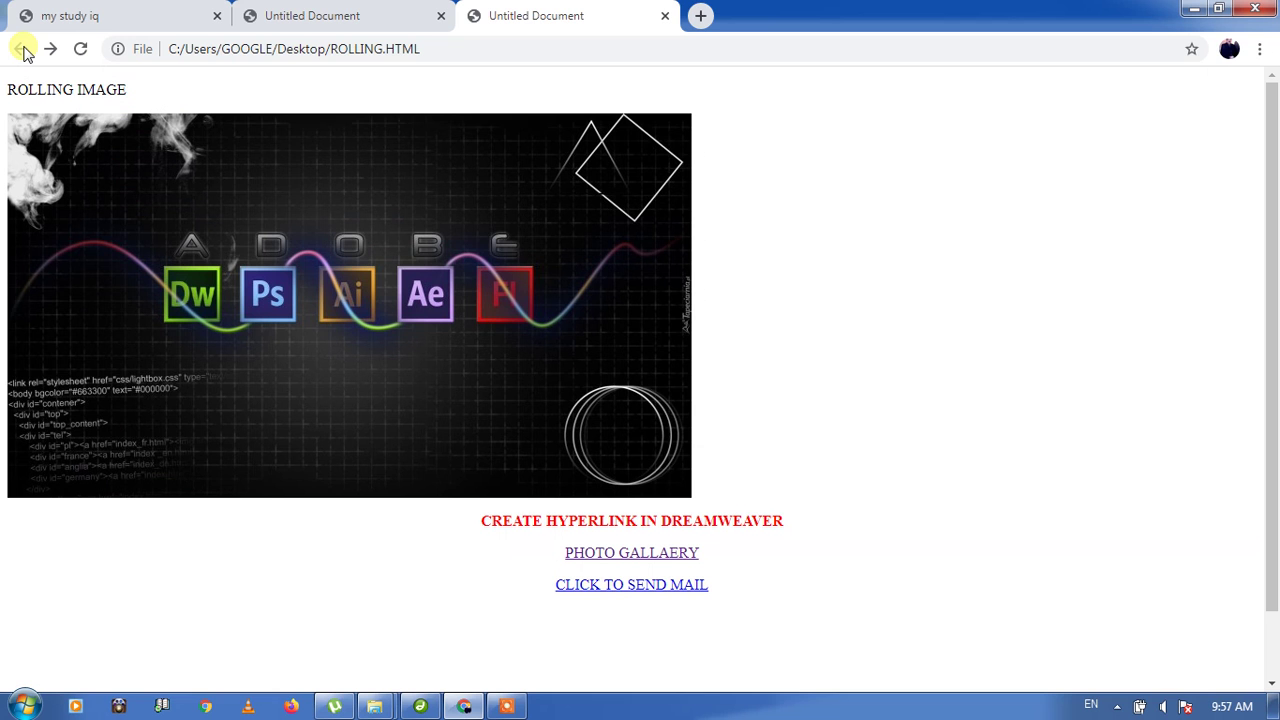
click(638, 590)
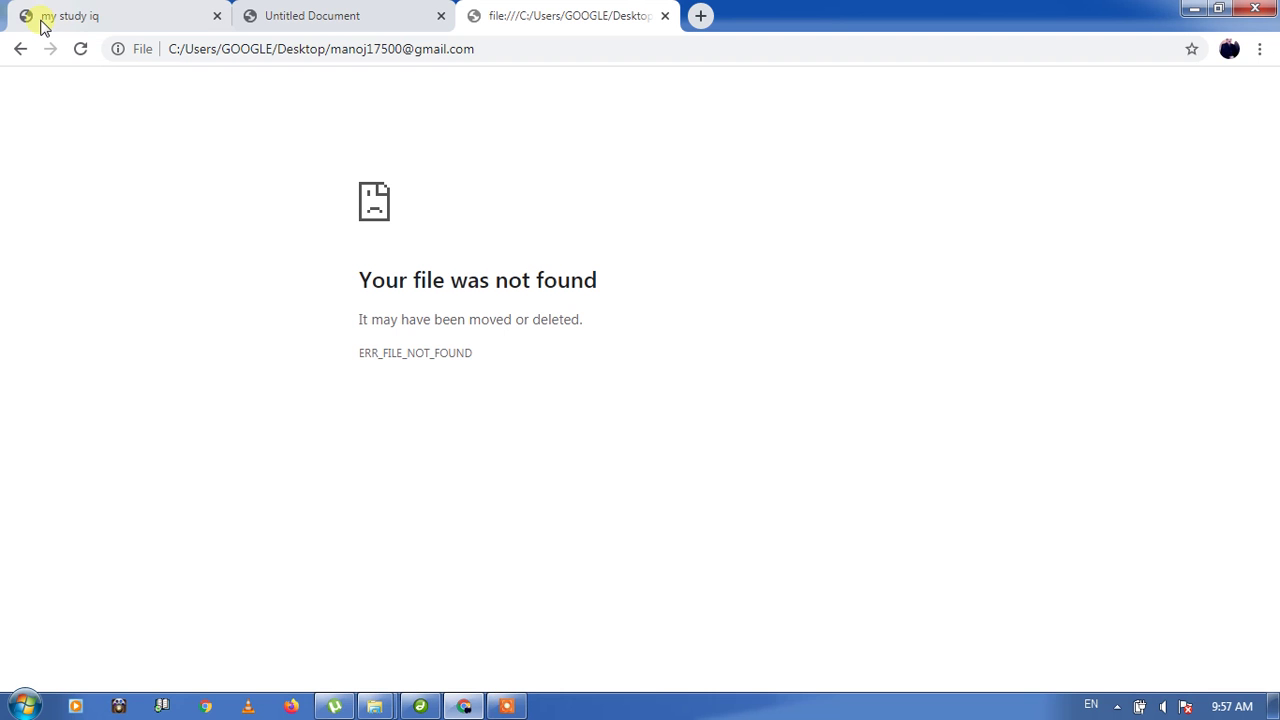
click(21, 49)
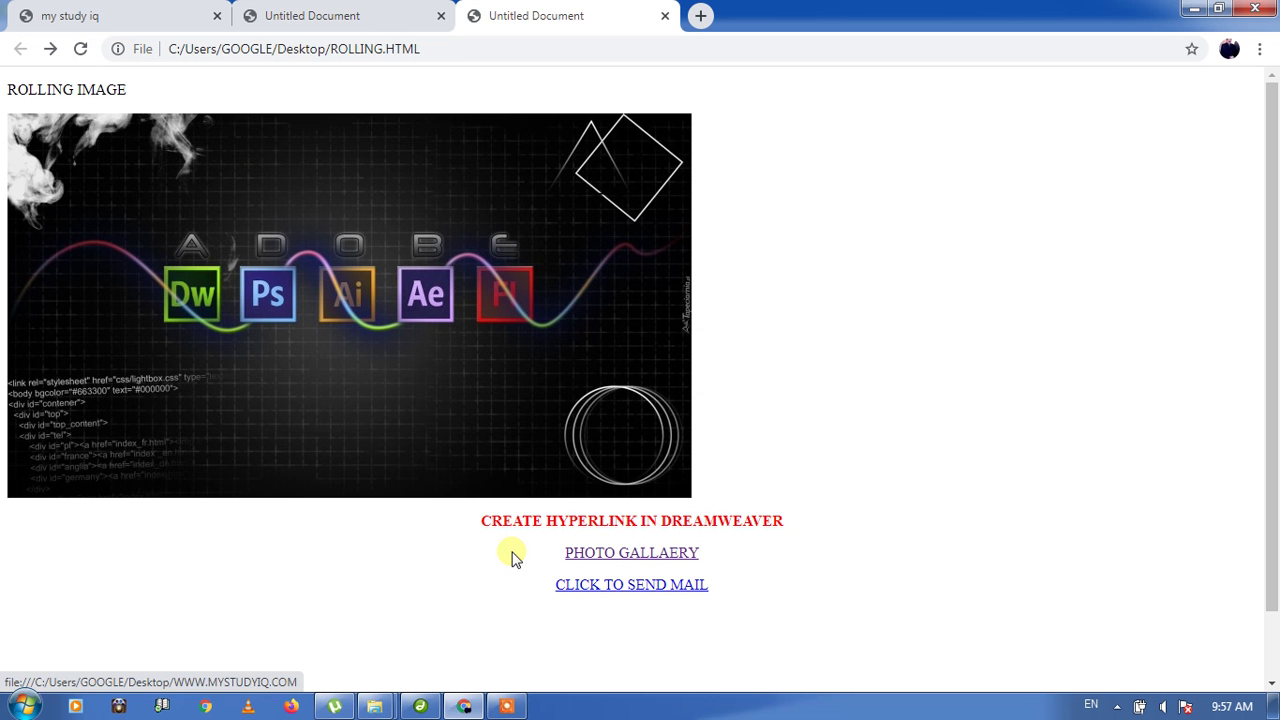
click(507, 707)
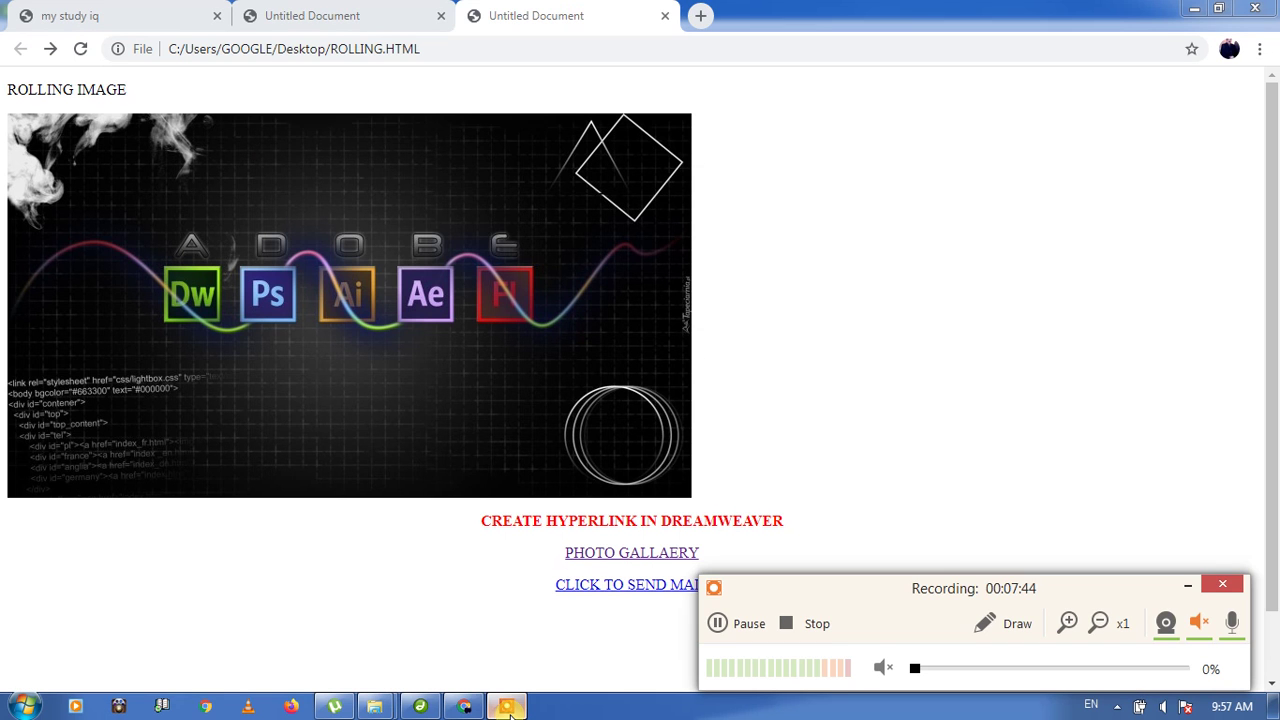